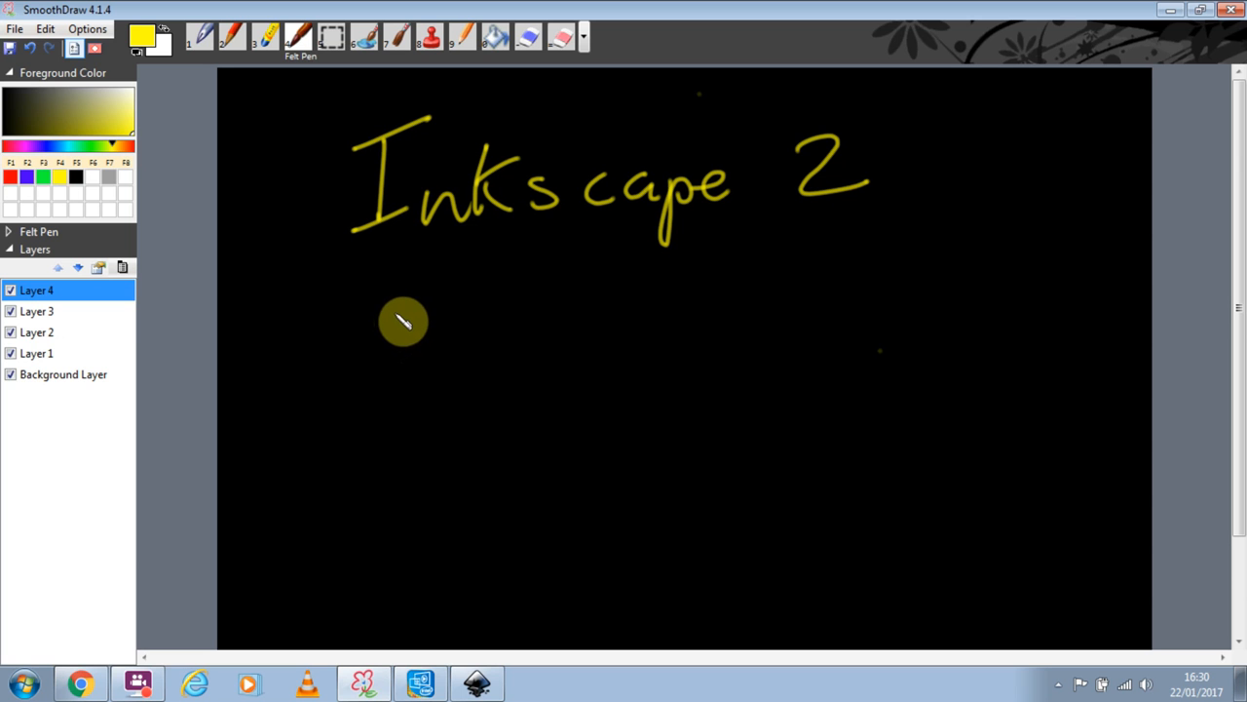
Handwrite "Creating Platforms" in yellow felt pen beneath the "Inkscape 2" title.
mouse_move(422, 316)
left_mouse_down()
mouse_move(567, 336)
mouse_move(602, 317)
mouse_move(603, 340)
mouse_move(656, 326)
mouse_move(663, 367)
left_mouse_up()
left_click(606, 302)
mouse_move(745, 259)
left_mouse_down()
mouse_move(743, 341)
mouse_move(761, 298)
mouse_move(827, 320)
mouse_move(867, 314)
left_mouse_up()
mouse_move(880, 264)
left_mouse_down()
mouse_move(933, 302)
mouse_move(1066, 287)
mouse_move(1051, 310)
mouse_move(960, 277)
left_mouse_up()
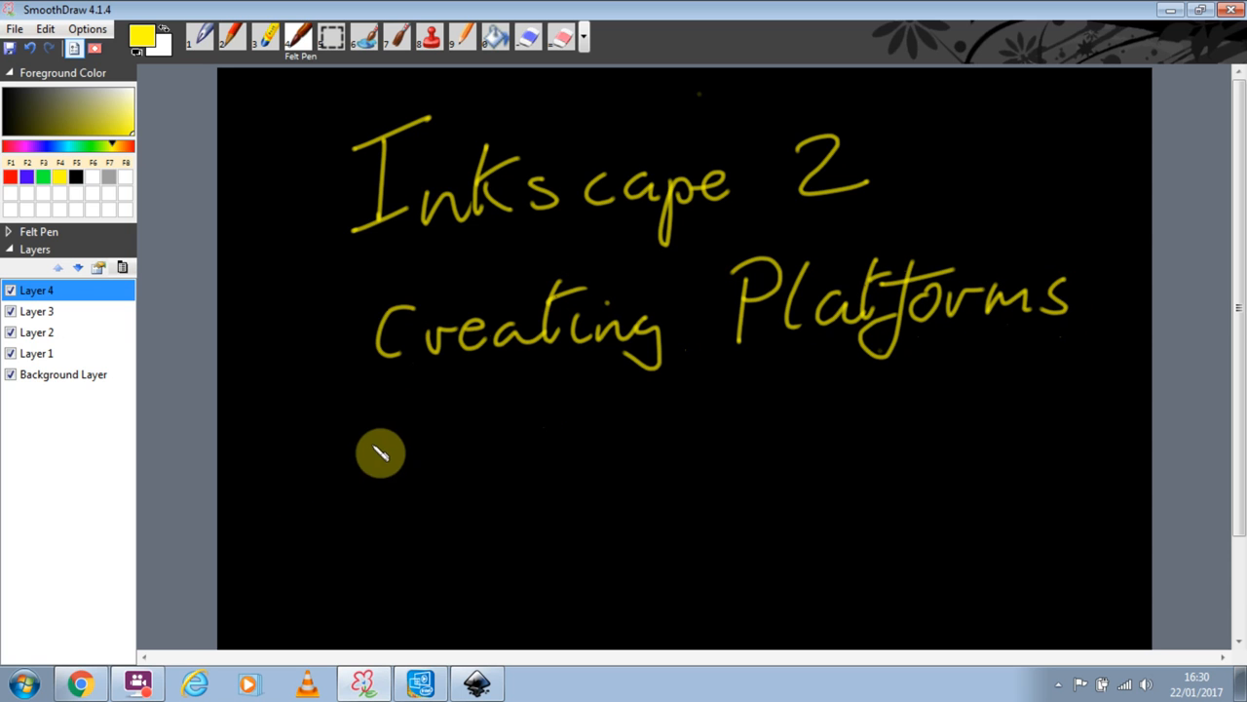
Handwrite the remaining topics "Creating Flowers" and "Exporting" on separate lines beneath "Creating Platforms".
mouse_move(405, 439)
left_mouse_down()
mouse_move(417, 471)
mouse_move(446, 440)
mouse_move(534, 442)
mouse_move(565, 371)
mouse_move(595, 390)
mouse_move(594, 434)
mouse_move(600, 420)
mouse_move(654, 412)
mouse_move(660, 478)
left_mouse_up()
mouse_move(750, 409)
left_mouse_down()
mouse_move(802, 390)
mouse_move(835, 418)
mouse_move(900, 423)
mouse_move(994, 401)
mouse_move(979, 438)
left_mouse_up()
mouse_move(406, 544)
left_mouse_down()
mouse_move(450, 530)
mouse_move(474, 560)
mouse_move(486, 533)
mouse_move(492, 555)
mouse_move(540, 553)
mouse_move(564, 528)
mouse_move(587, 533)
mouse_move(625, 508)
mouse_move(729, 505)
left_mouse_up()
left_click(672, 482)
left_click(796, 531)
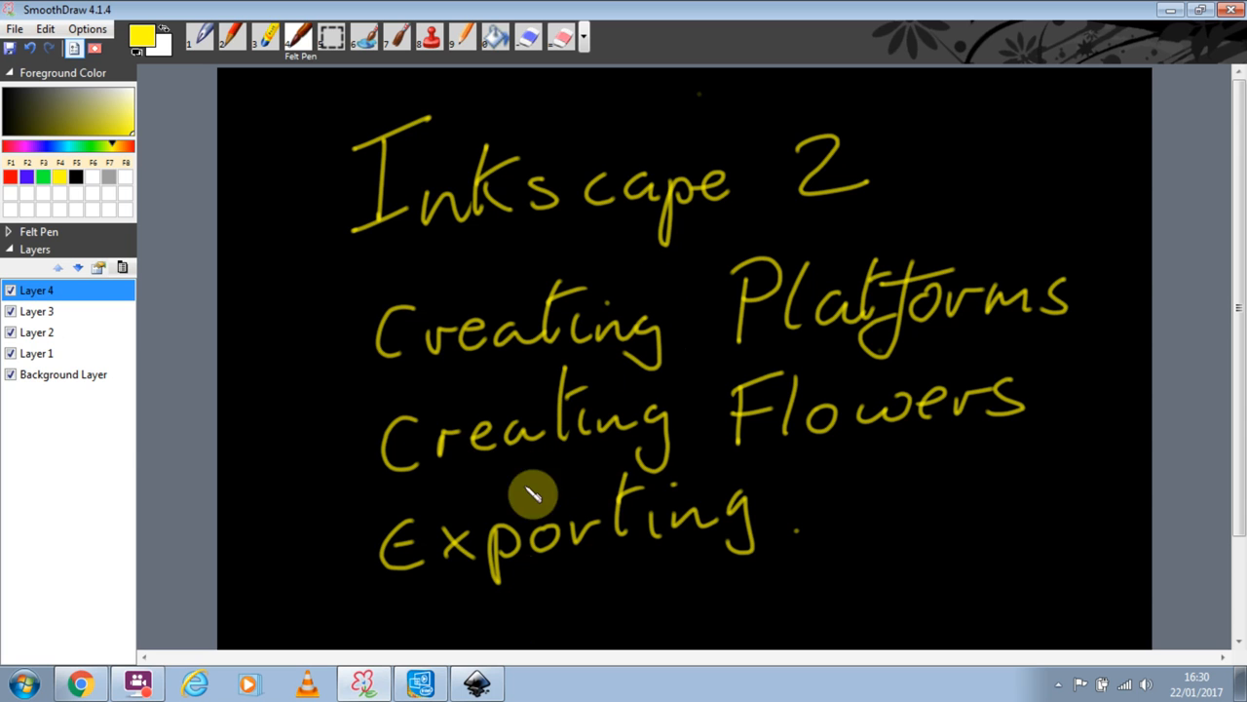
Hide Layer 4 and, on Layer 3, sketch a long platform rectangle divided lengthwise by a horizontal line.
left_click(45, 312)
left_click(11, 292)
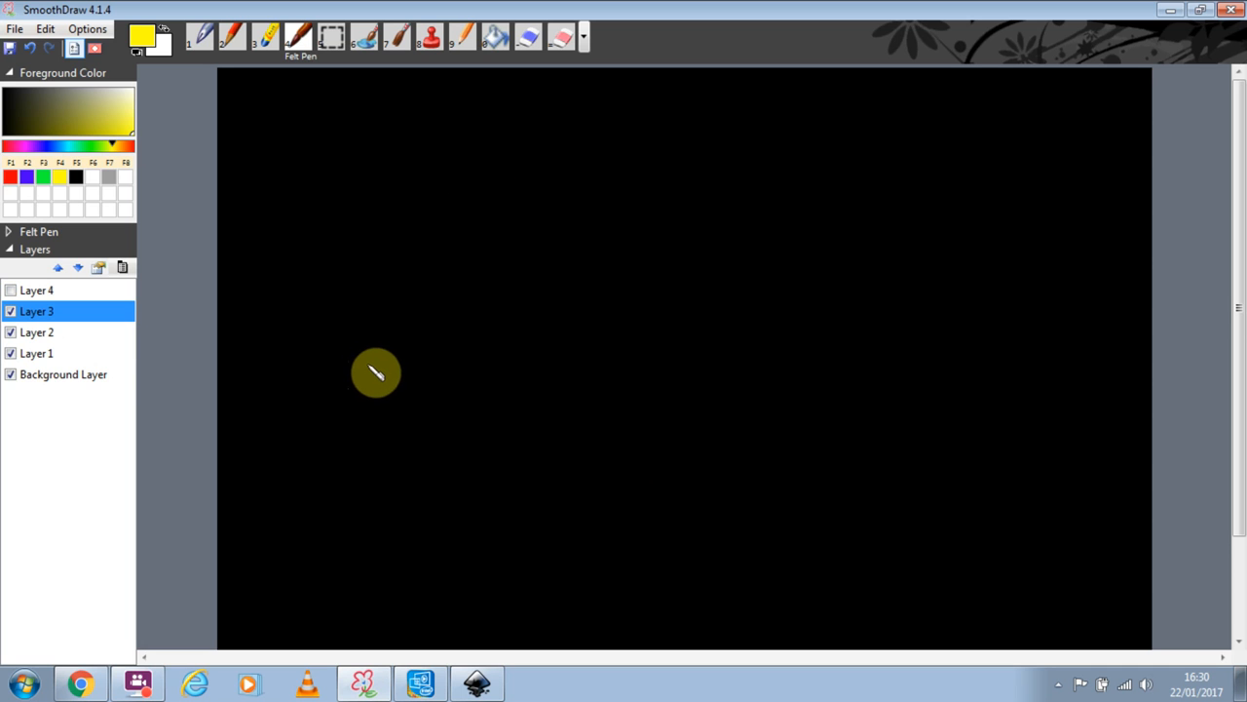
mouse_move(364, 361)
left_mouse_down()
mouse_move(359, 426)
mouse_move(360, 357)
mouse_move(426, 343)
mouse_move(682, 343)
mouse_move(672, 440)
left_mouse_up()
left_click_drag(363, 429, 673, 439)
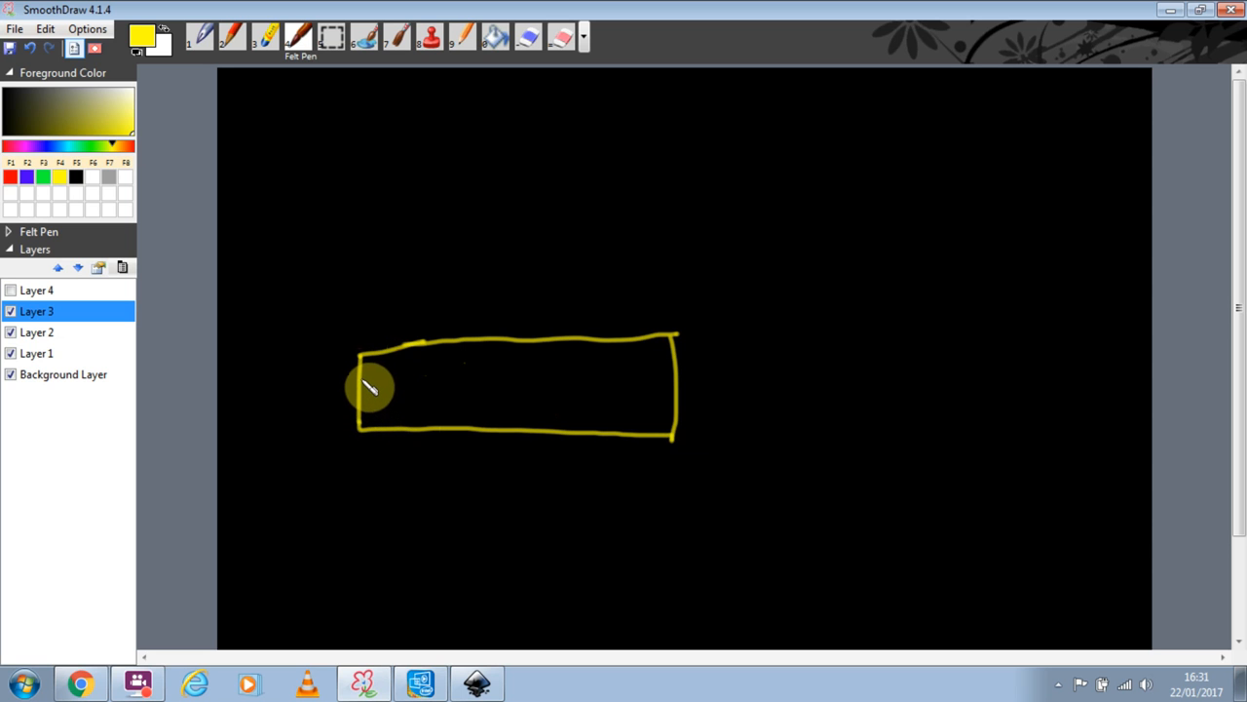
left_click_drag(362, 376, 679, 373)
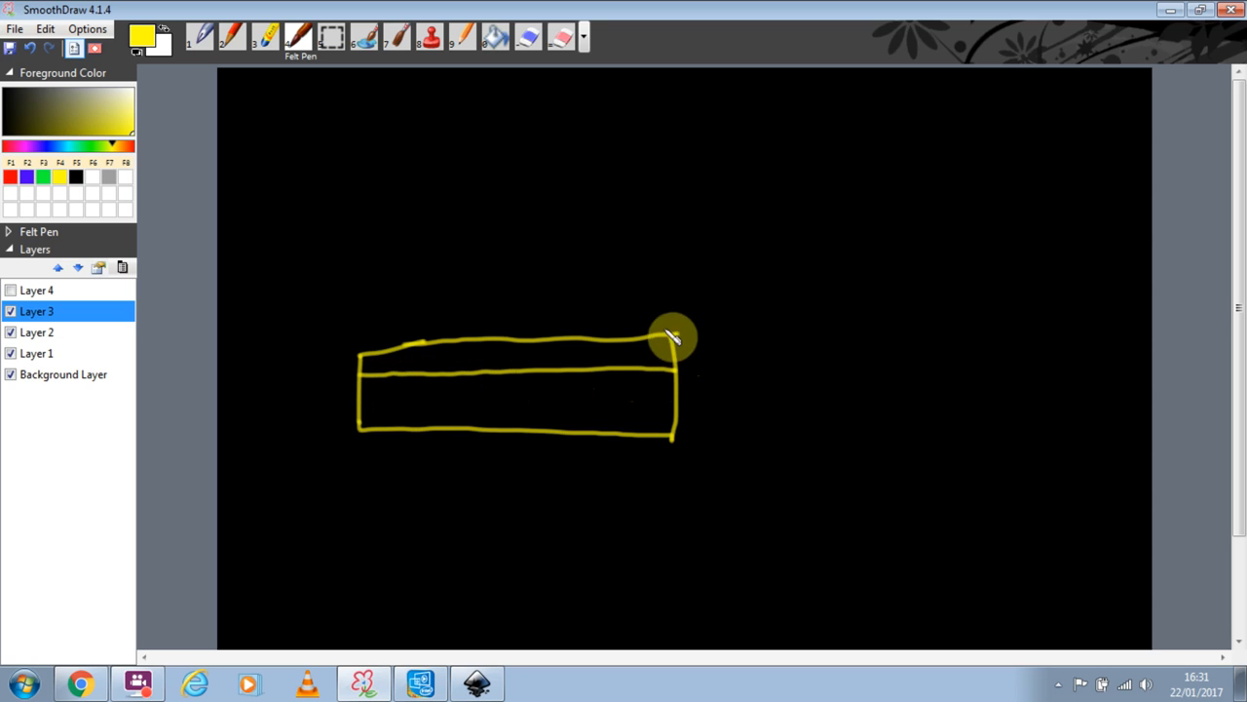
Draw an arrow to the platform's upper strip and label it "Top Layer".
left_click_drag(687, 302, 642, 352)
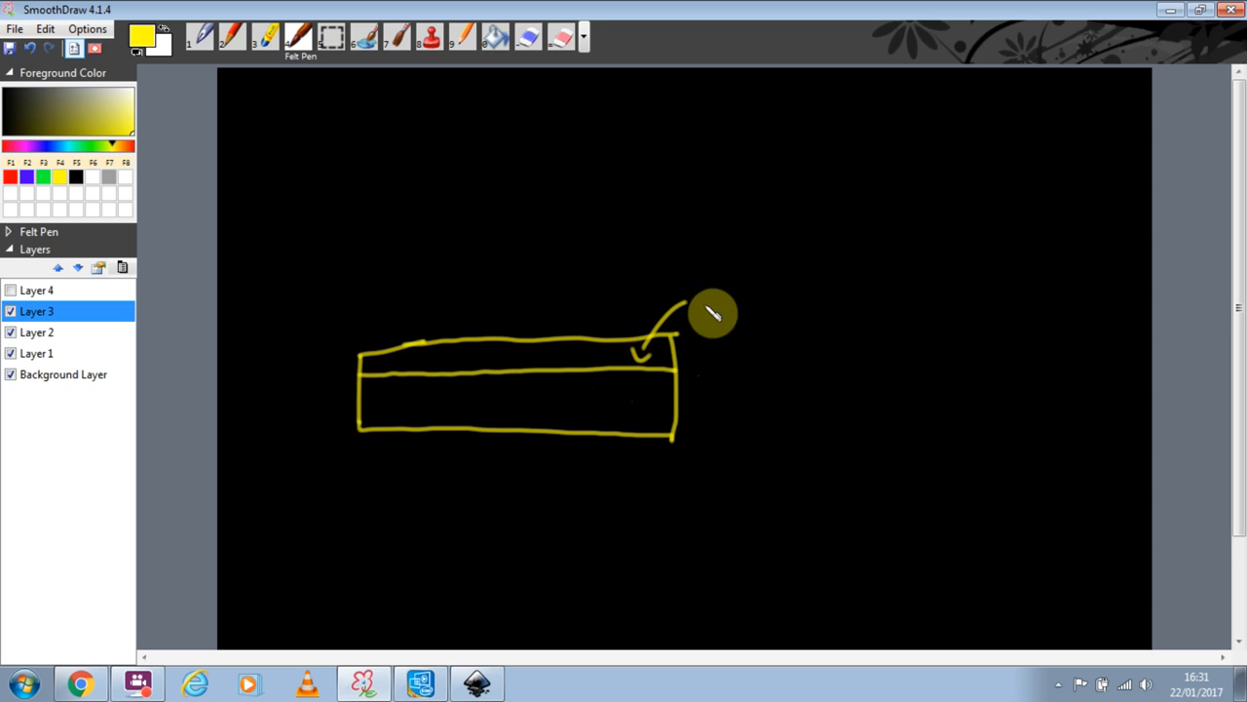
mouse_move(702, 285)
left_mouse_down()
mouse_move(693, 292)
mouse_move(722, 279)
left_mouse_up()
left_click_drag(726, 304, 746, 328)
mouse_move(795, 274)
left_mouse_down()
mouse_move(793, 322)
mouse_move(810, 319)
left_mouse_up()
left_click_drag(831, 296, 837, 319)
mouse_move(846, 301)
left_mouse_down()
mouse_move(864, 304)
mouse_move(852, 356)
left_mouse_up()
left_click_drag(876, 314, 939, 302)
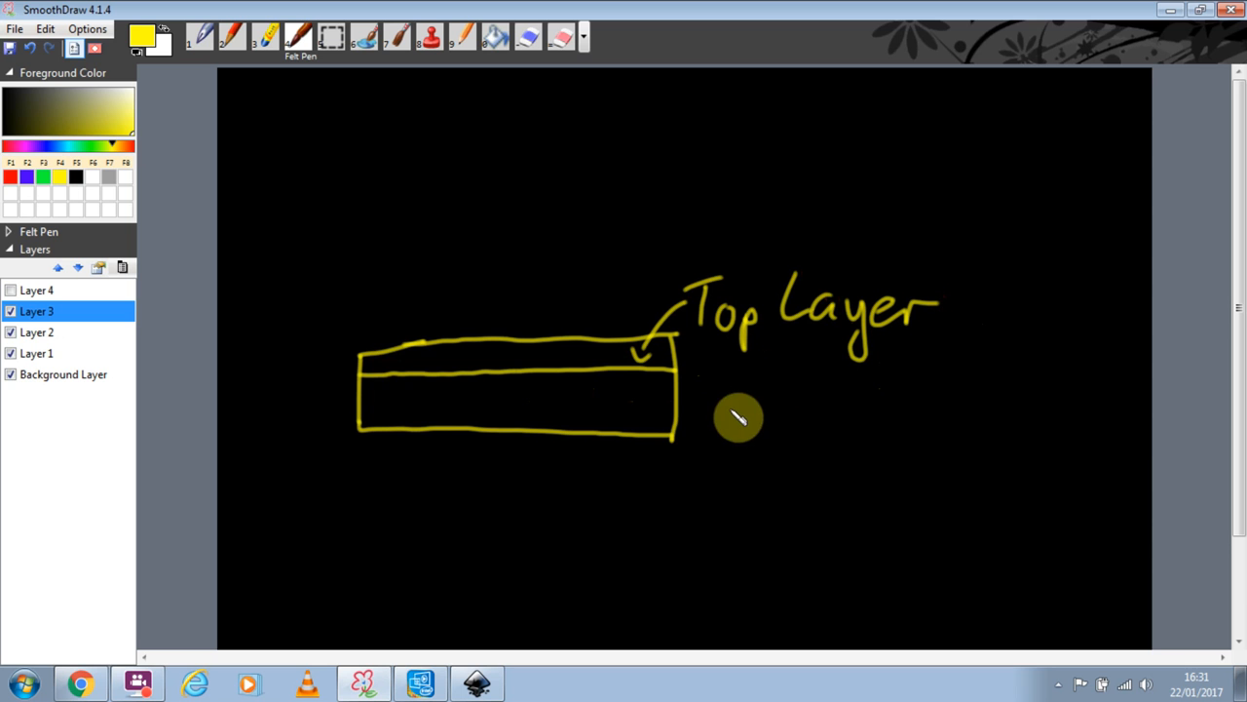
Draw an arrow to the platform's lower section and label it "Soil".
mouse_move(664, 415)
left_mouse_down()
mouse_move(721, 408)
mouse_move(650, 412)
mouse_move(664, 427)
left_mouse_up()
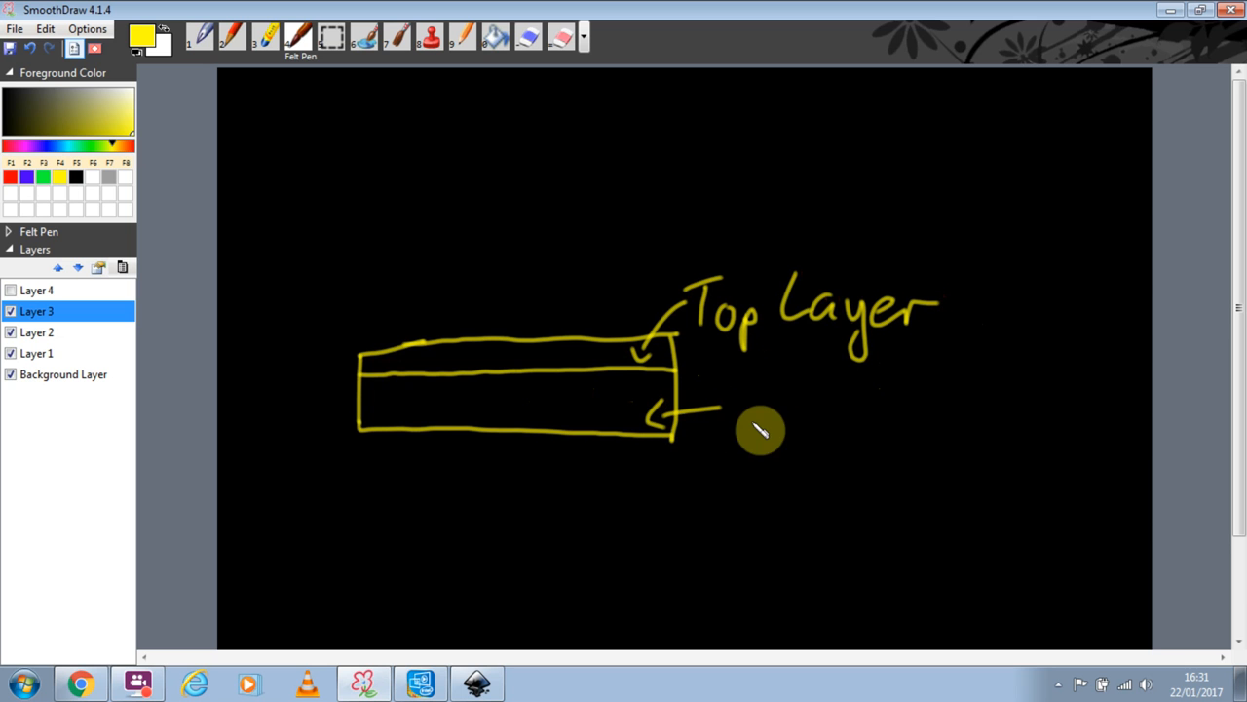
left_click_drag(746, 396, 745, 421)
left_click_drag(789, 406, 790, 405)
left_click_drag(812, 402, 827, 414)
left_click_drag(852, 368, 860, 416)
left_click(806, 387)
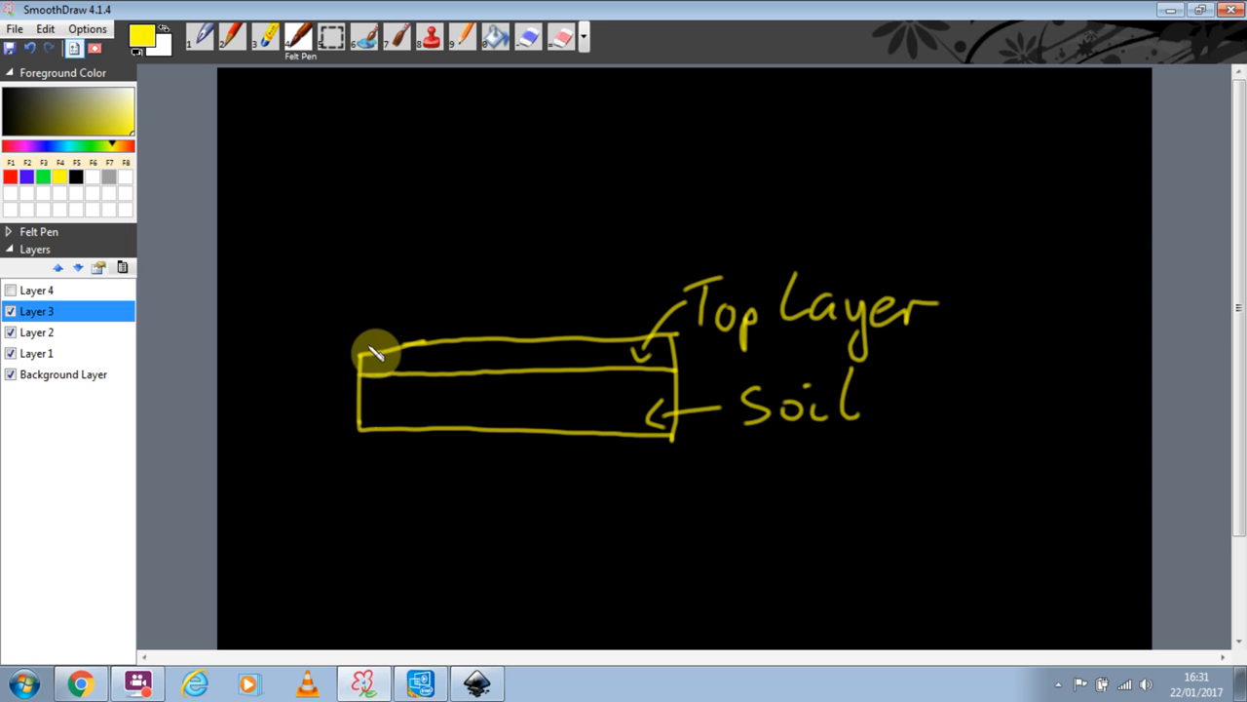
Sketch a leafy flower growing from the platform's left end and a curved line onto its top edge near the right end.
mouse_move(387, 357)
left_mouse_down()
mouse_move(370, 326)
mouse_move(312, 311)
mouse_move(358, 351)
mouse_move(403, 281)
mouse_move(402, 345)
left_mouse_up()
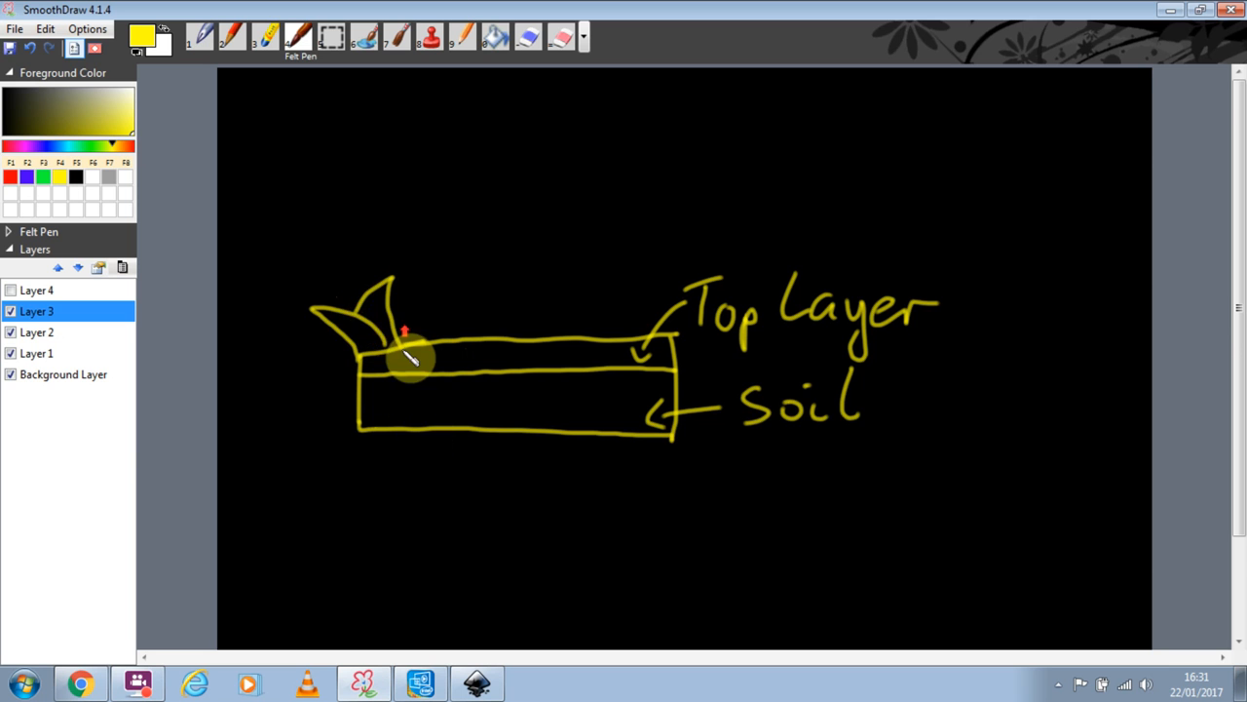
scroll(327, 298, "down", 1)
left_click_drag(345, 245, 347, 269)
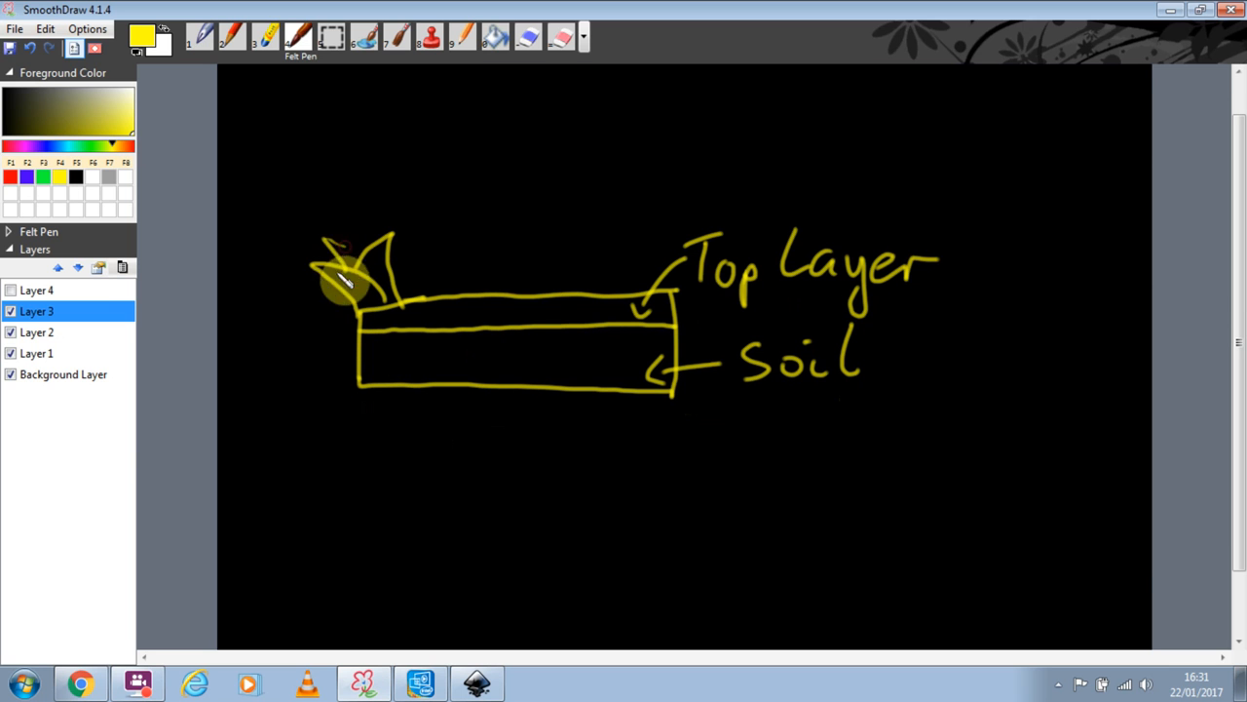
mouse_move(301, 212)
left_mouse_down()
mouse_move(347, 233)
mouse_move(355, 210)
mouse_move(311, 210)
mouse_move(340, 208)
left_mouse_up()
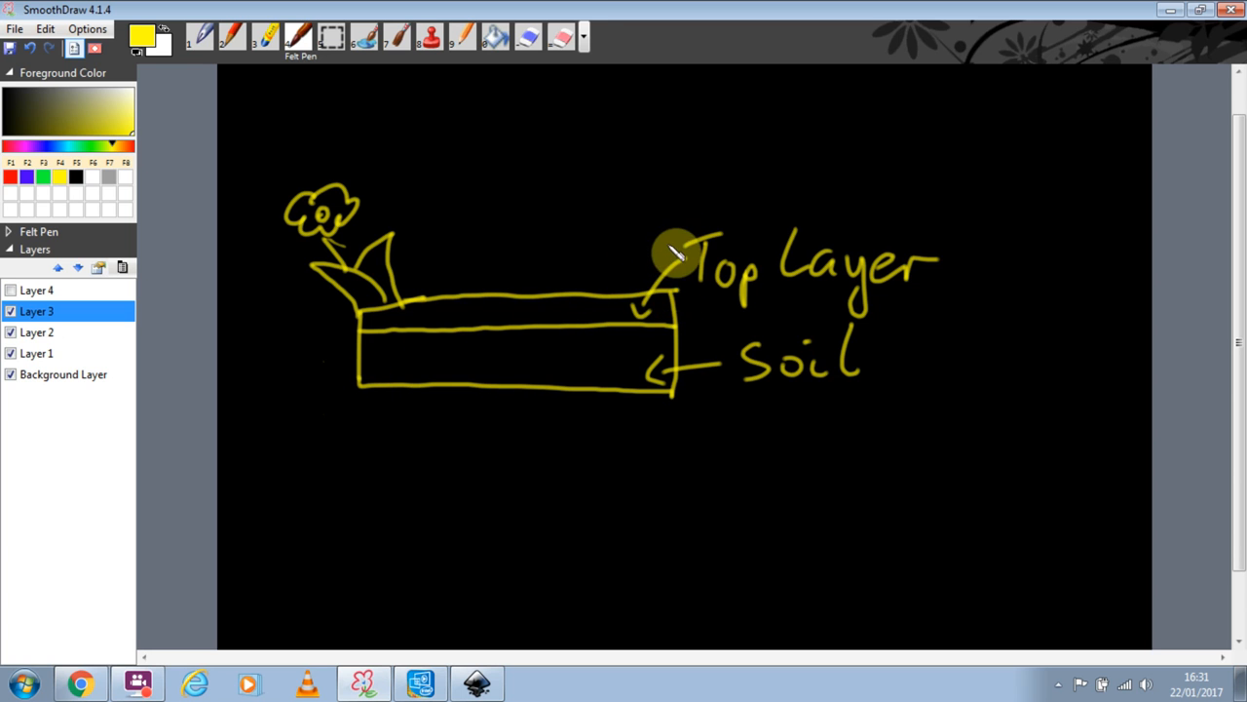
mouse_move(666, 250)
left_mouse_down()
mouse_move(598, 283)
mouse_move(520, 301)
left_mouse_up()
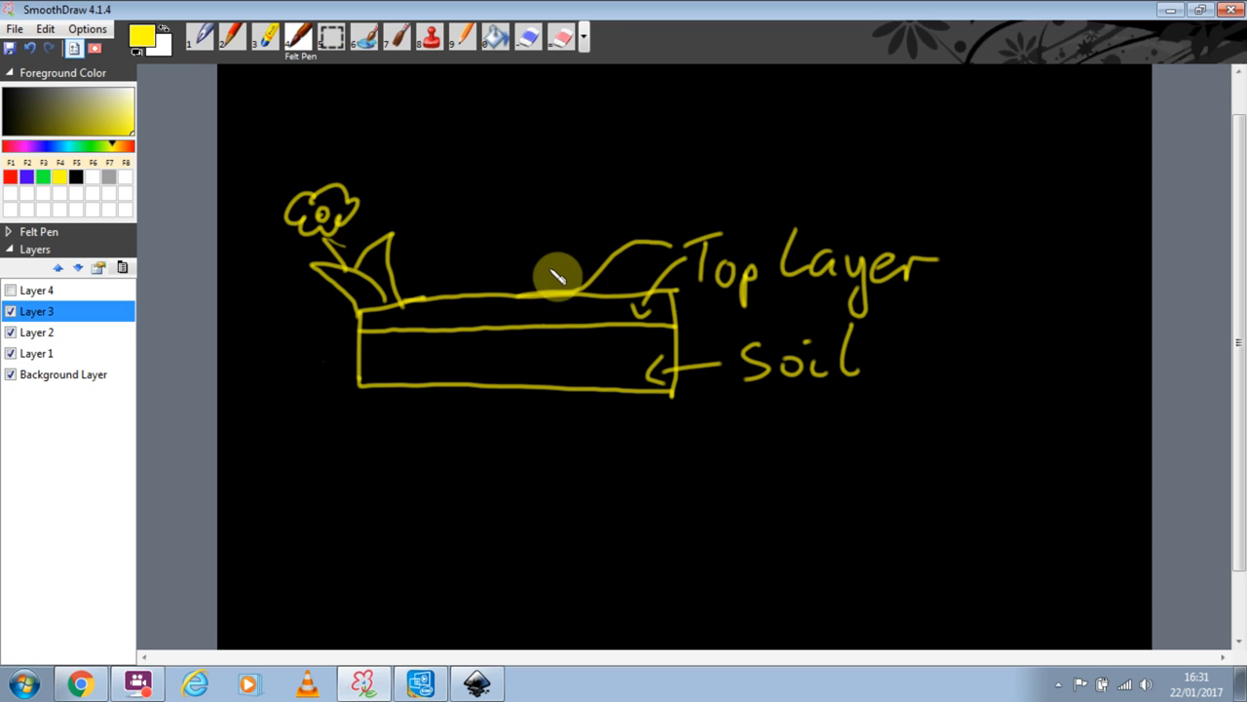
Hide Layer 3 and sketch a new long platform rectangle in yellow on Layer 2.
left_click(43, 333)
left_click(10, 311)
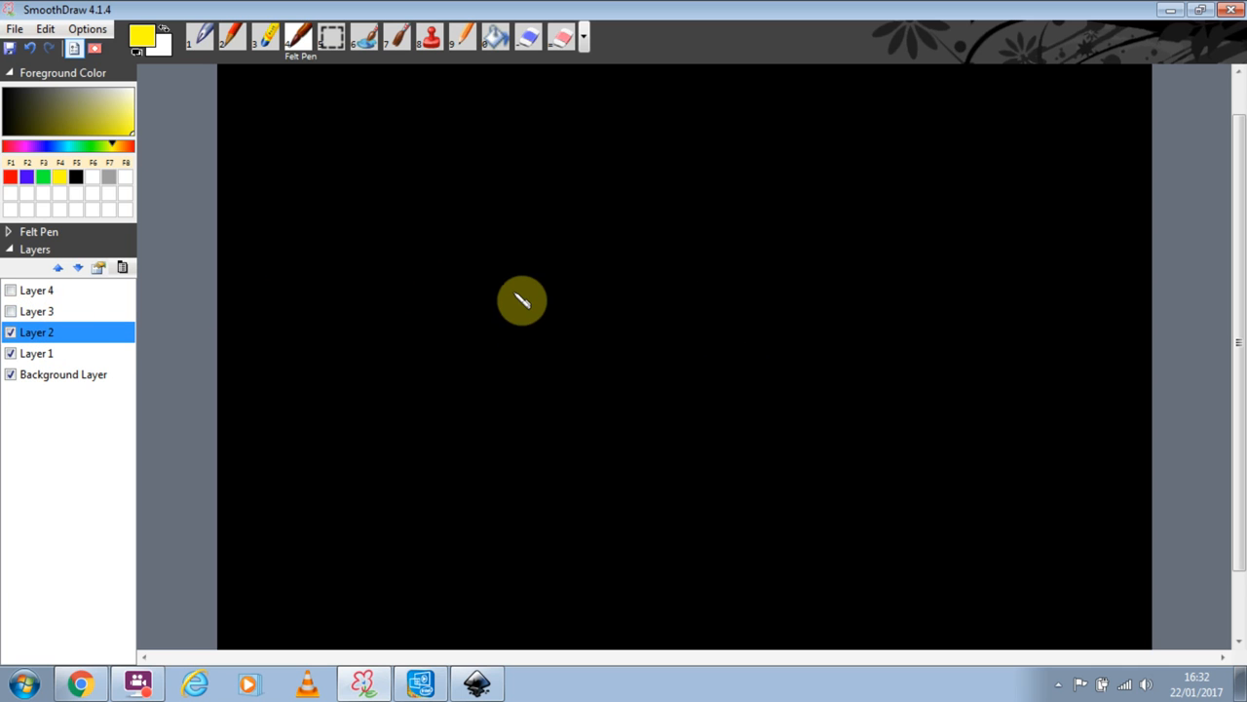
mouse_move(435, 286)
left_mouse_down()
mouse_move(437, 355)
mouse_move(432, 282)
mouse_move(807, 267)
mouse_move(799, 260)
mouse_move(799, 358)
left_mouse_up()
scroll(805, 307, "up", 1)
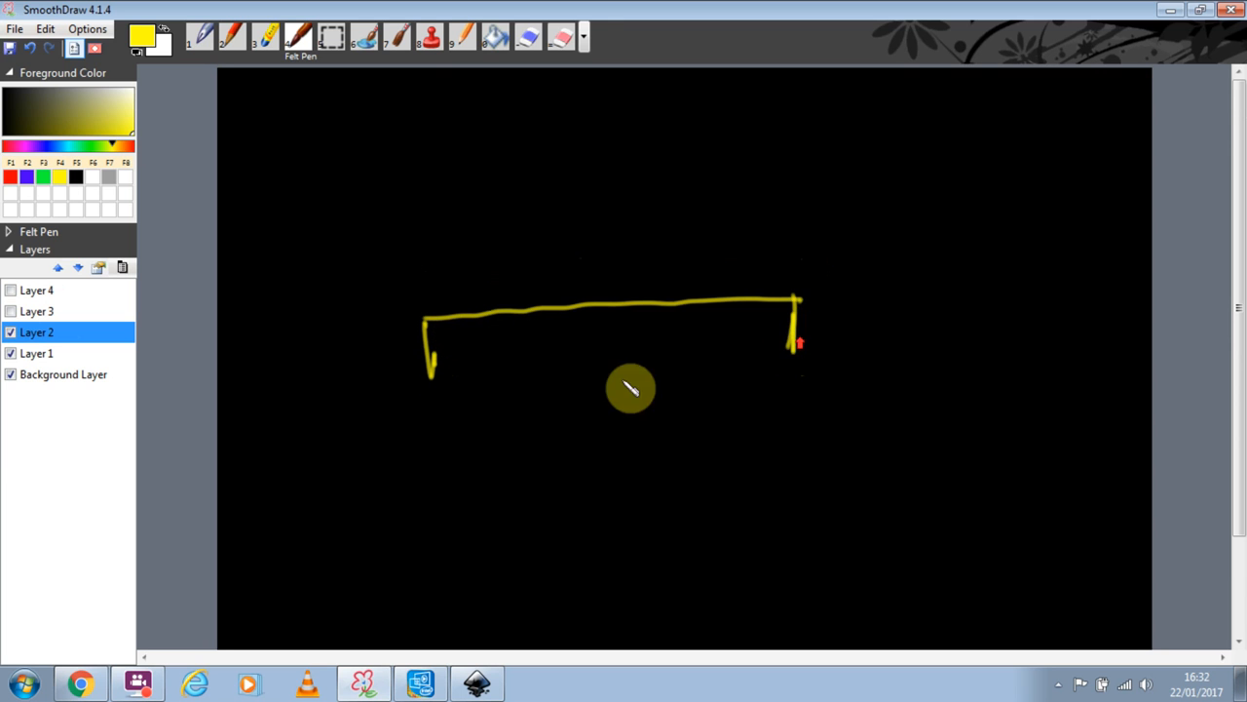
scroll(452, 387, "down", 3)
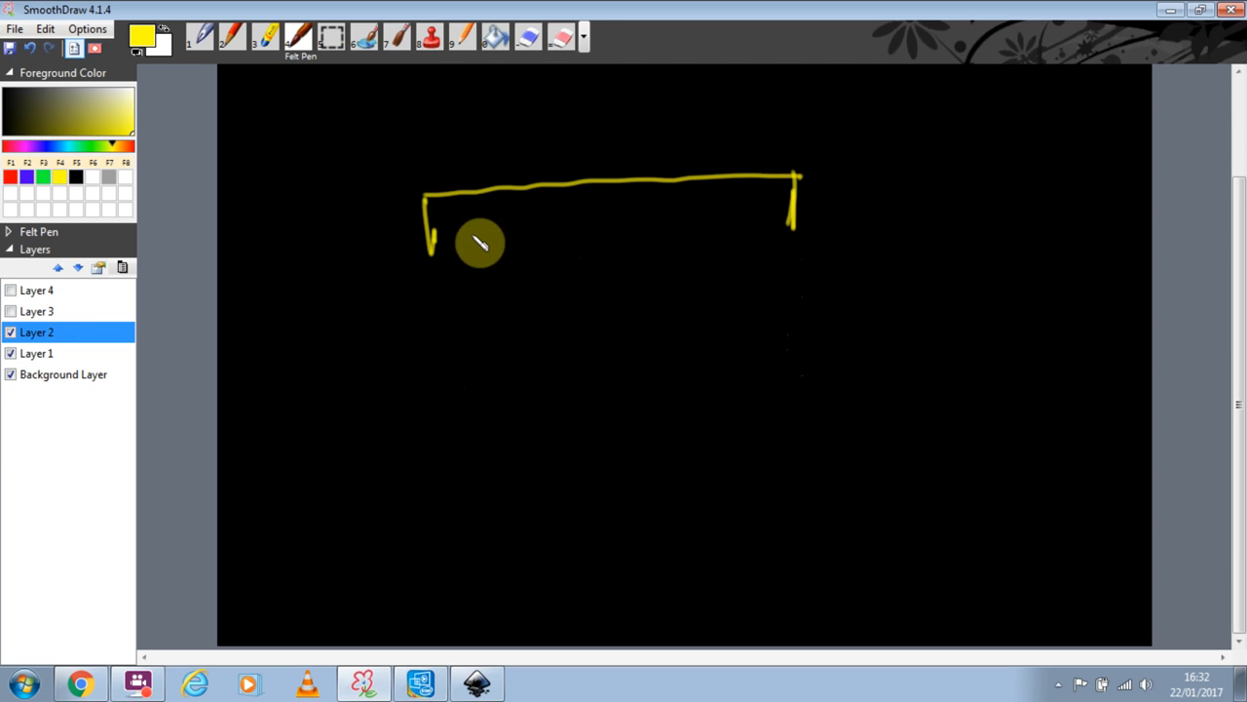
left_click_drag(434, 250, 800, 231)
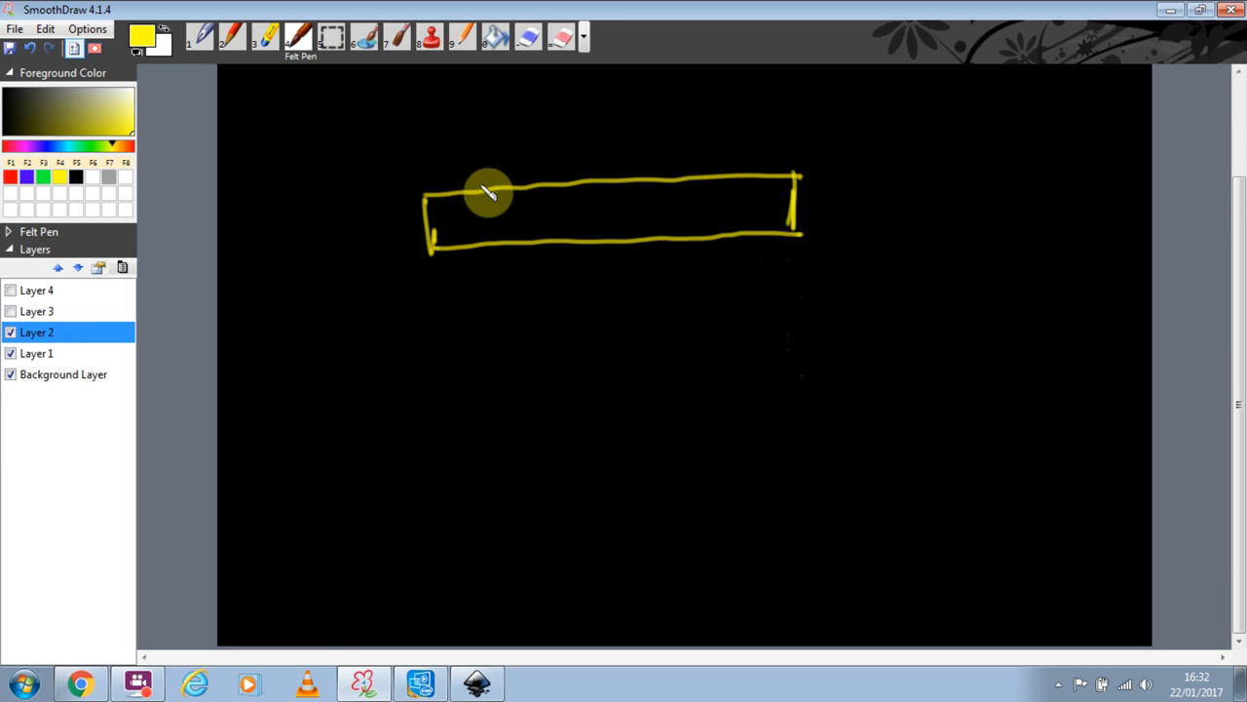
Draw four diagonal hatch strokes beside each end of the platform rectangle.
left_click_drag(339, 150, 380, 119)
left_click_drag(355, 184, 400, 146)
left_click_drag(366, 231, 401, 194)
left_click_drag(372, 274, 397, 253)
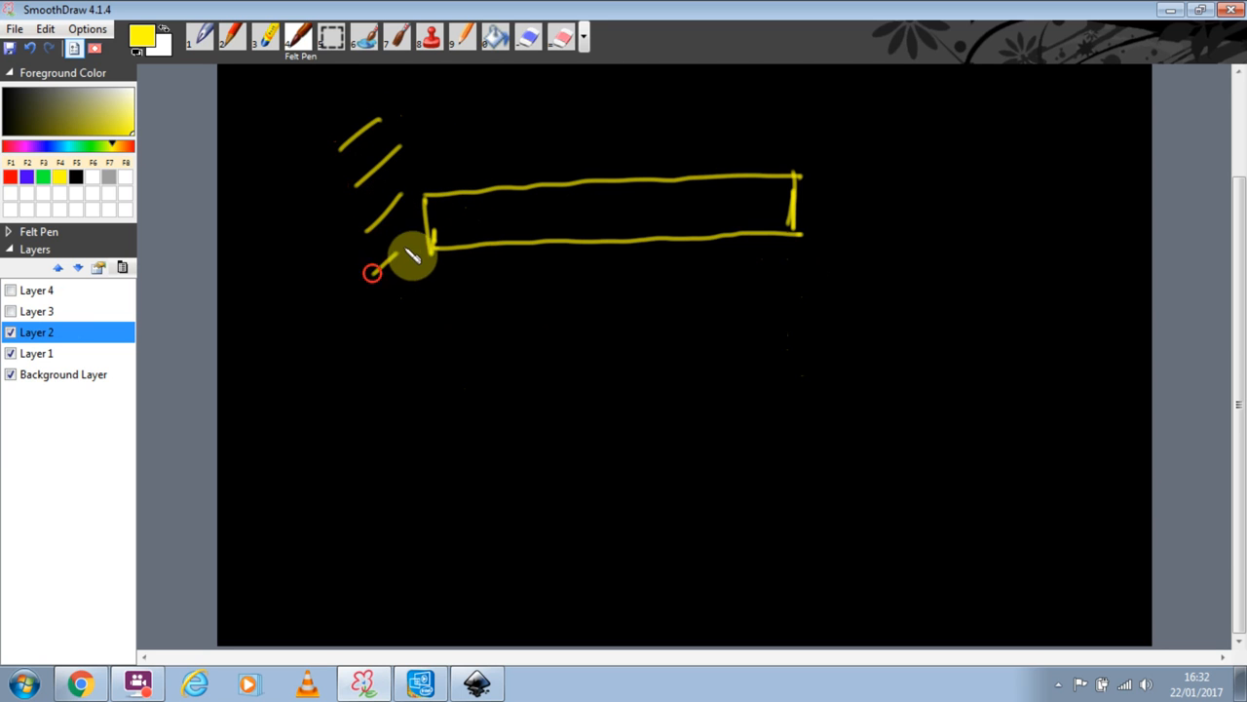
left_click_drag(801, 124, 858, 99)
left_click_drag(807, 160, 860, 133)
left_click_drag(805, 207, 870, 175)
left_click_drag(807, 269, 853, 251)
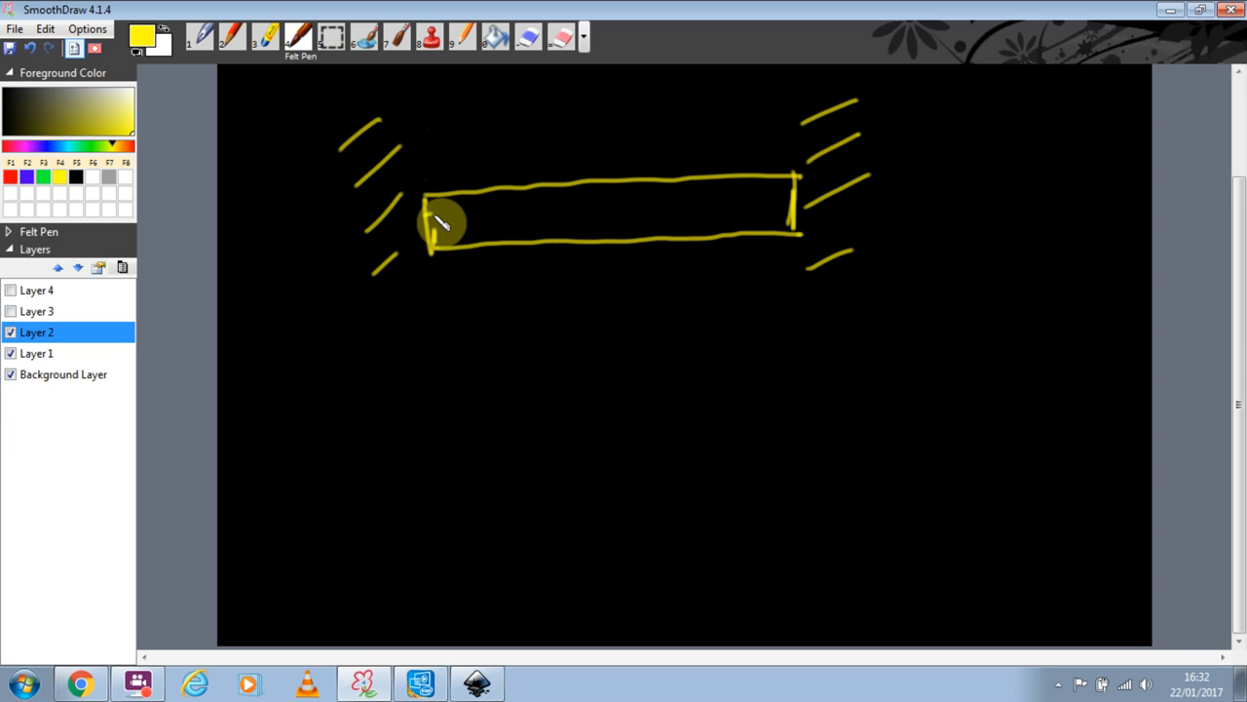
Draw small circles as stones inside the platform, with half circles against both ends.
mouse_move(440, 243)
left_mouse_down()
mouse_move(492, 248)
mouse_move(493, 223)
mouse_move(548, 204)
mouse_move(596, 225)
left_mouse_up()
mouse_move(680, 192)
left_mouse_down()
mouse_move(667, 214)
mouse_move(680, 194)
left_mouse_up()
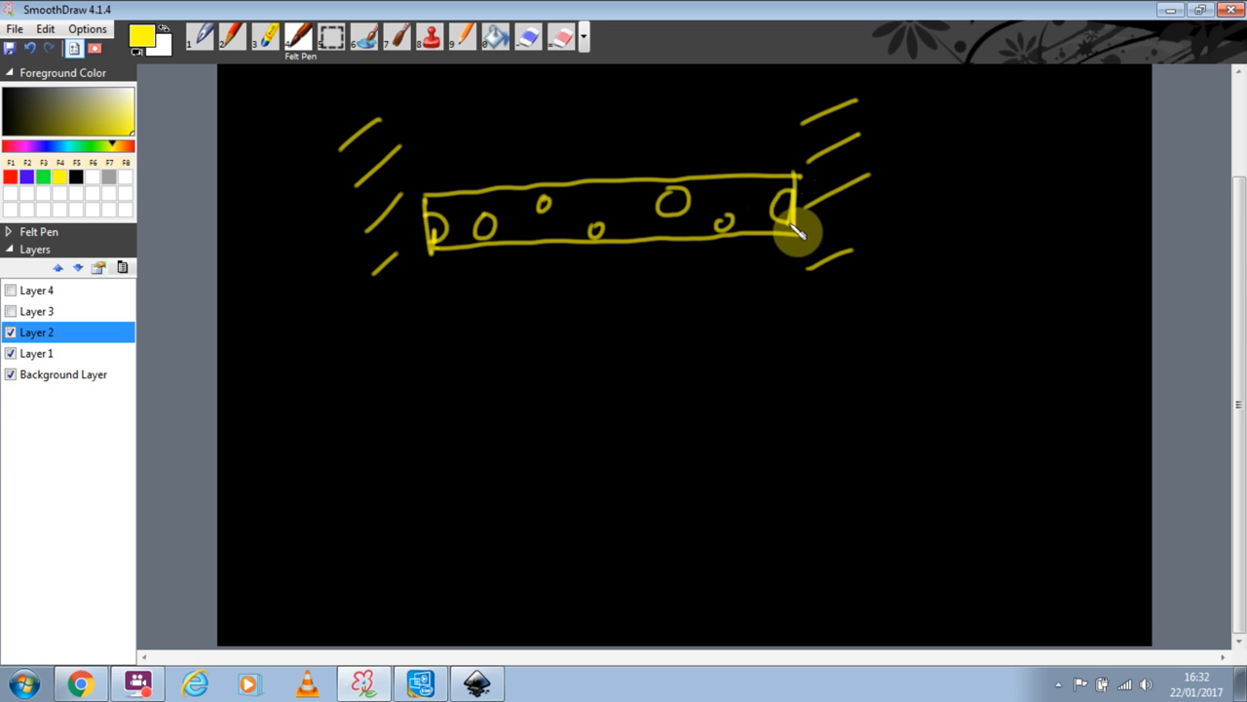
left_click_drag(791, 225, 793, 219)
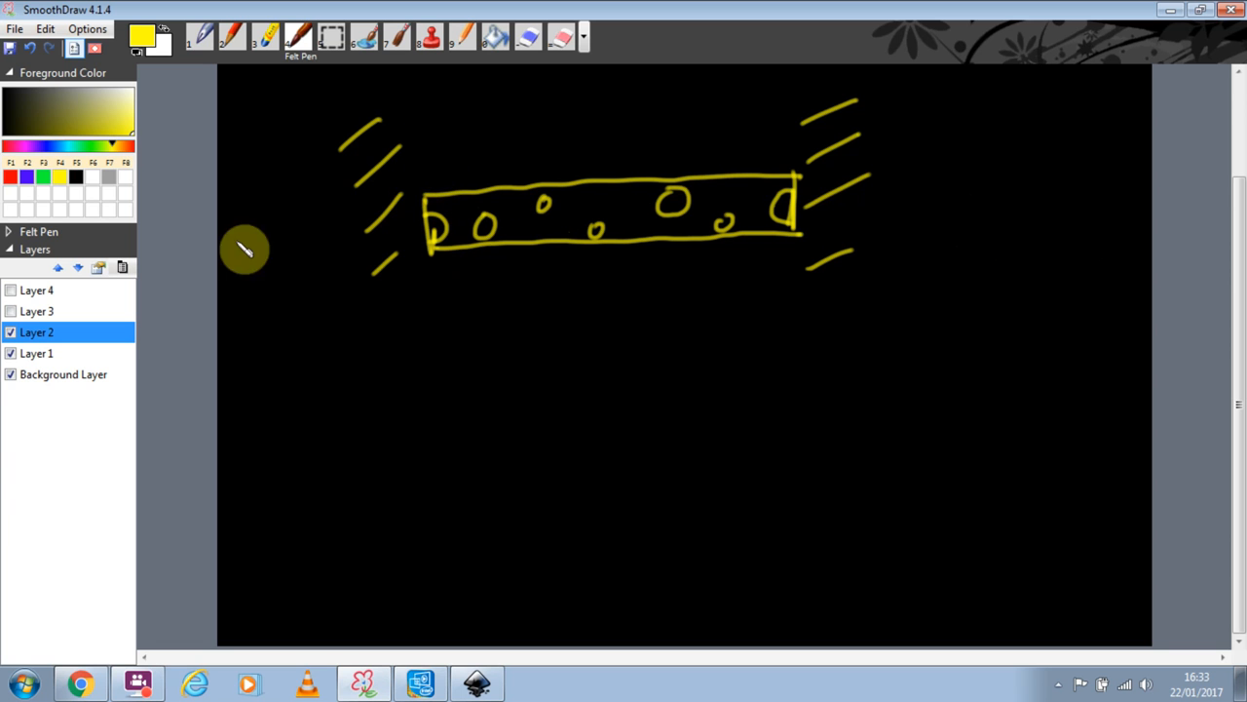
Draw a jagged green grass line along the platform's top edge and add darker green grass behind it.
left_click(41, 179)
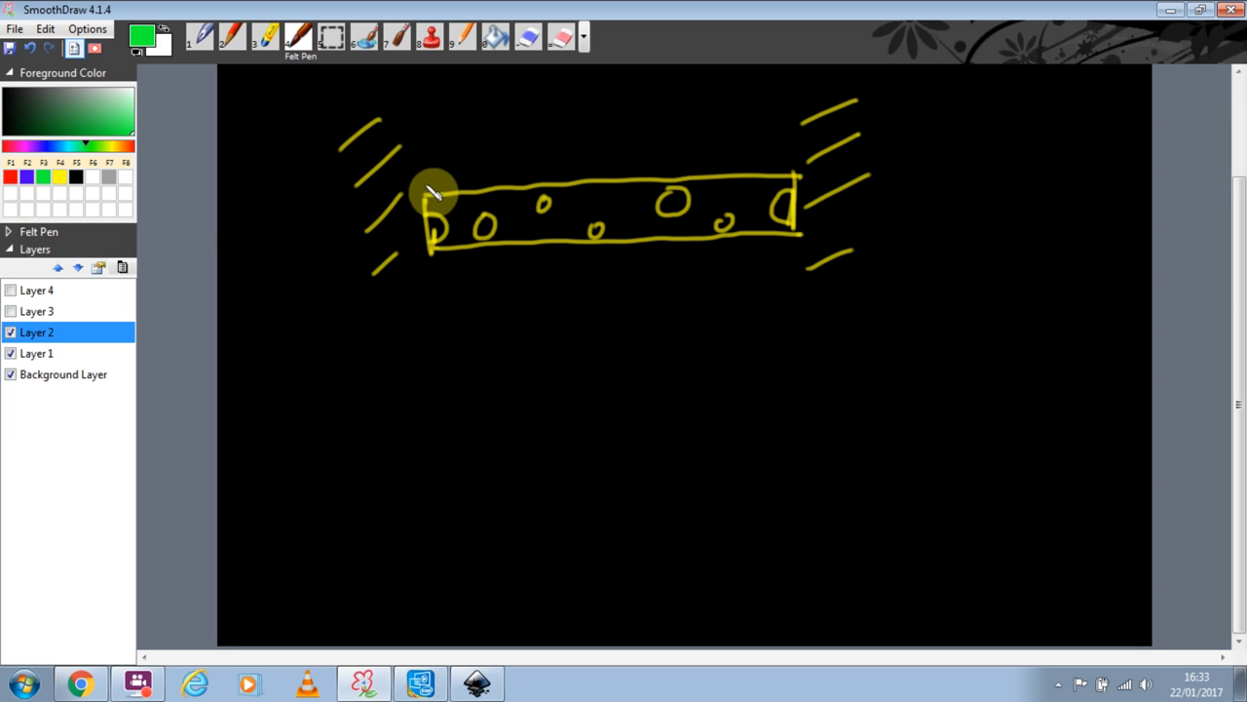
mouse_move(426, 185)
left_mouse_down()
mouse_move(575, 158)
mouse_move(645, 168)
mouse_move(775, 156)
left_mouse_up()
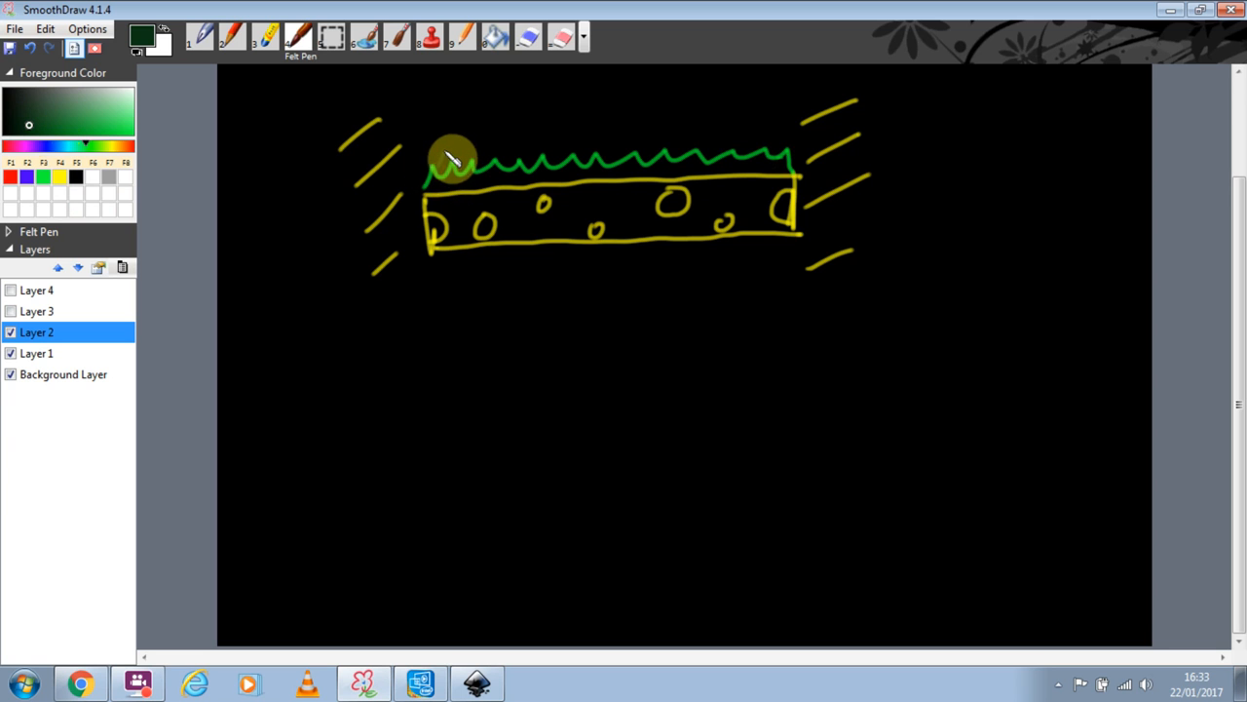
mouse_move(463, 168)
left_mouse_down()
mouse_move(513, 150)
mouse_move(705, 145)
mouse_move(746, 159)
mouse_move(747, 125)
mouse_move(775, 129)
left_mouse_up()
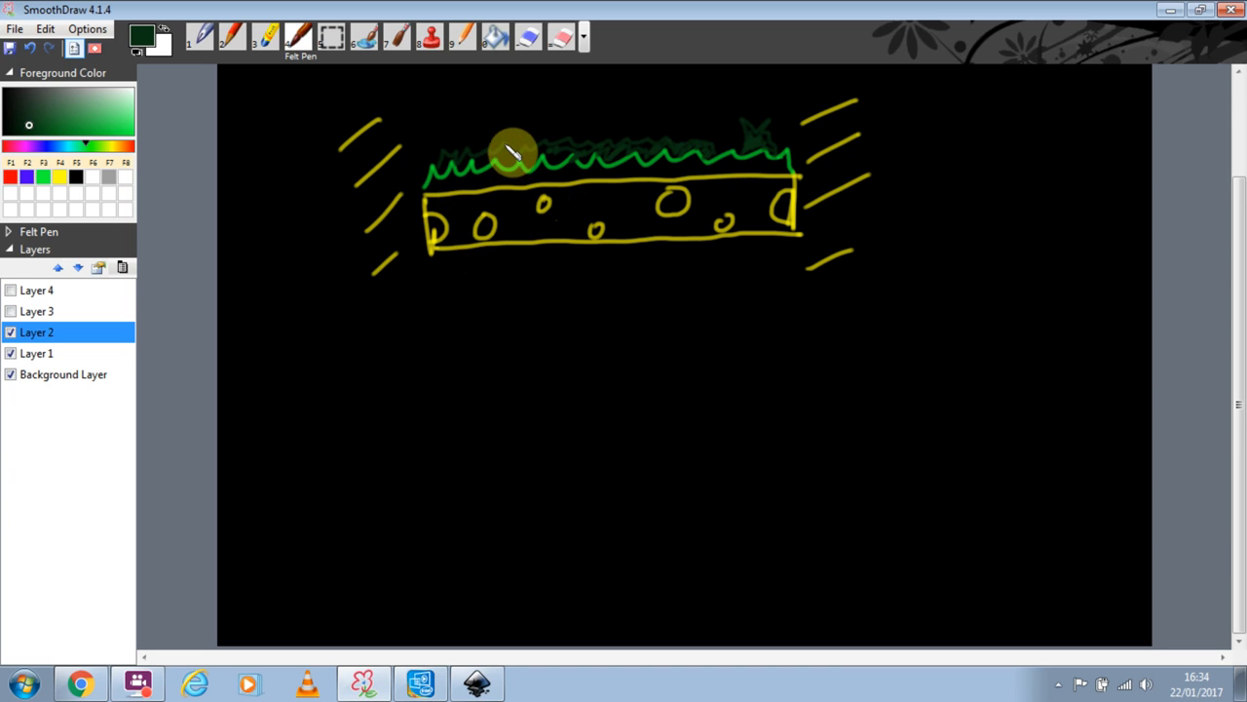
Mix a brown foreground colour and scribble it across the platform's interior as soil, around the stones.
left_click(8, 178)
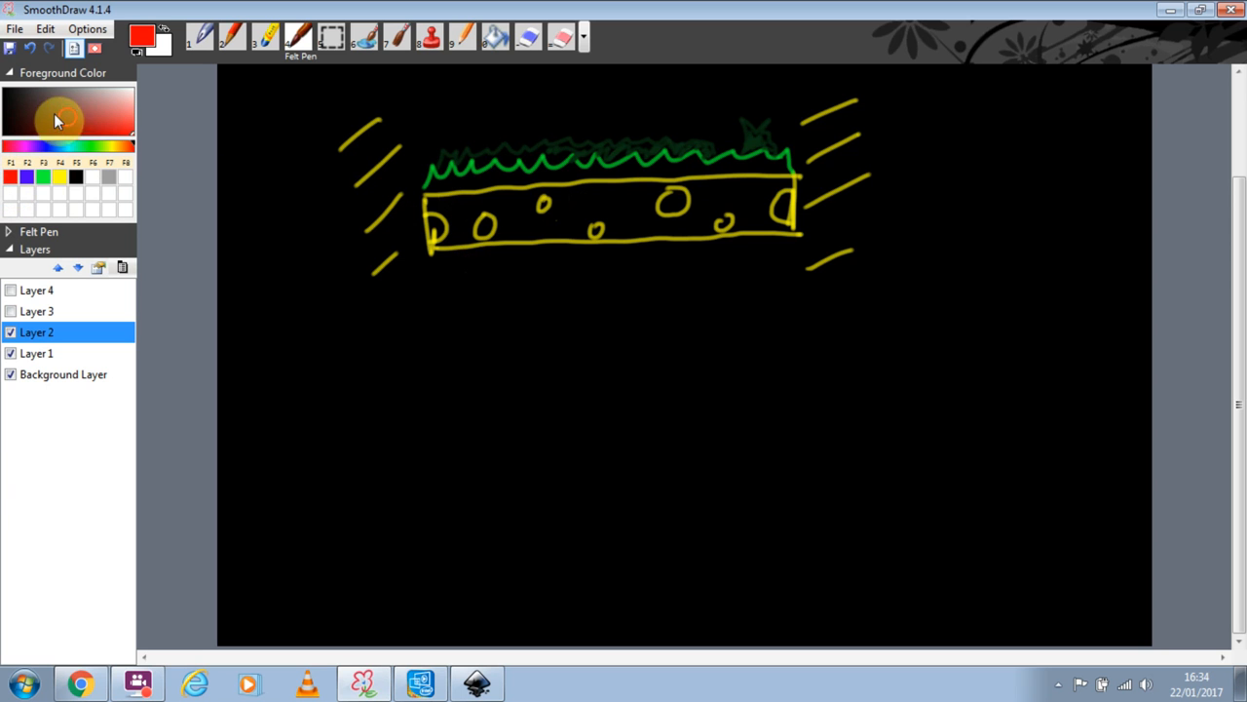
mouse_move(55, 123)
left_mouse_down()
mouse_move(55, 105)
mouse_move(79, 107)
left_mouse_up()
left_click(125, 151)
left_click_drag(70, 115, 62, 121)
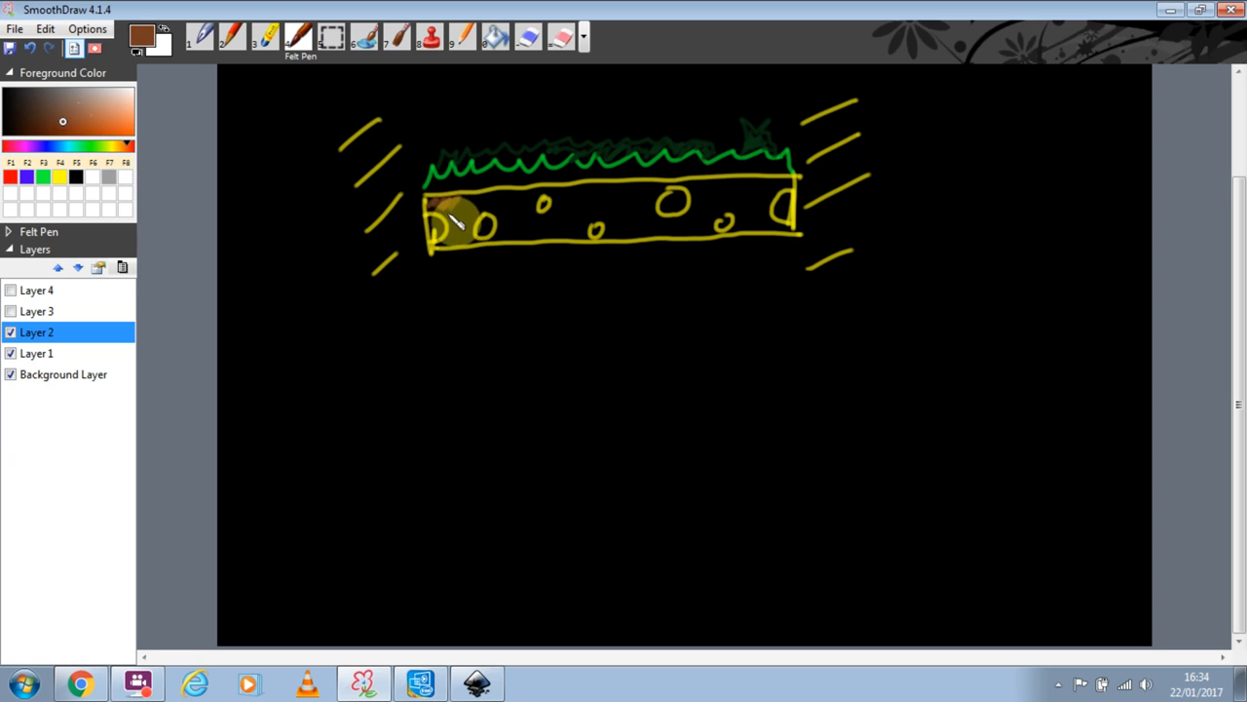
mouse_move(469, 233)
left_mouse_down()
mouse_move(518, 206)
mouse_move(531, 238)
mouse_move(557, 240)
mouse_move(613, 195)
mouse_move(637, 231)
mouse_move(692, 236)
mouse_move(766, 190)
mouse_move(792, 192)
mouse_move(756, 234)
mouse_move(768, 248)
mouse_move(794, 230)
left_mouse_up()
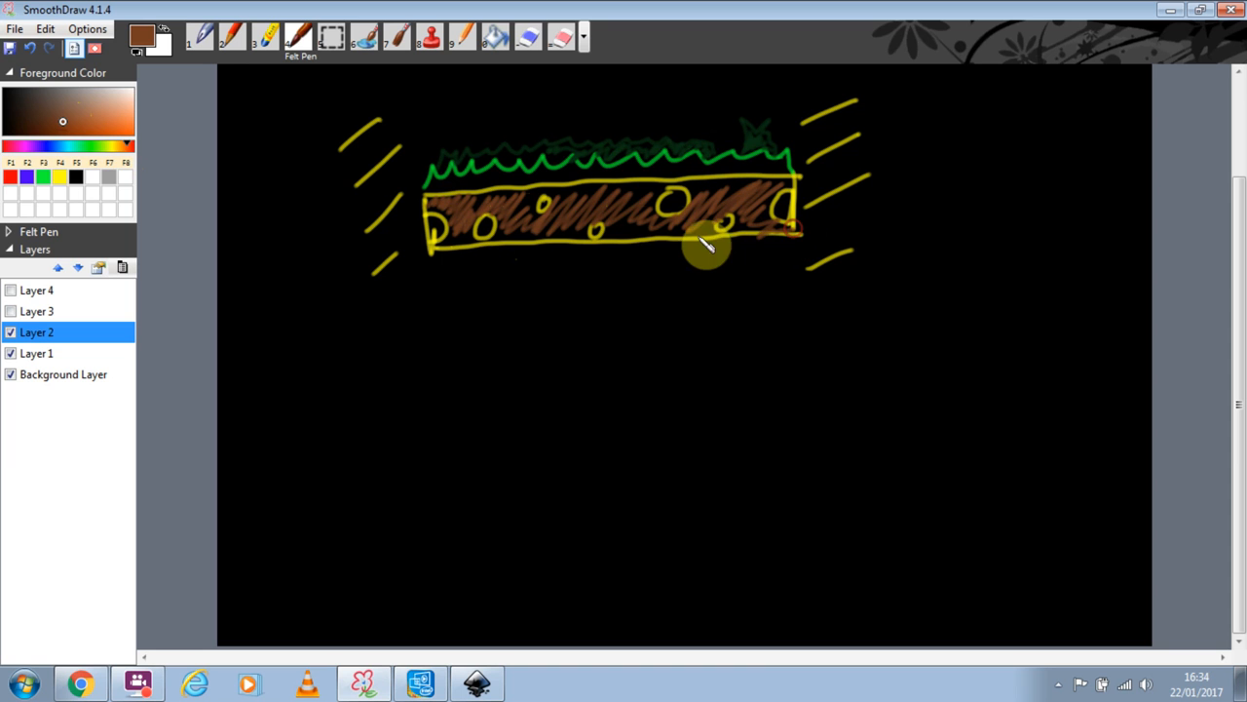
Pick a darker brown and shade the soil along the platform's lower edge.
left_click(45, 124)
left_click(432, 227)
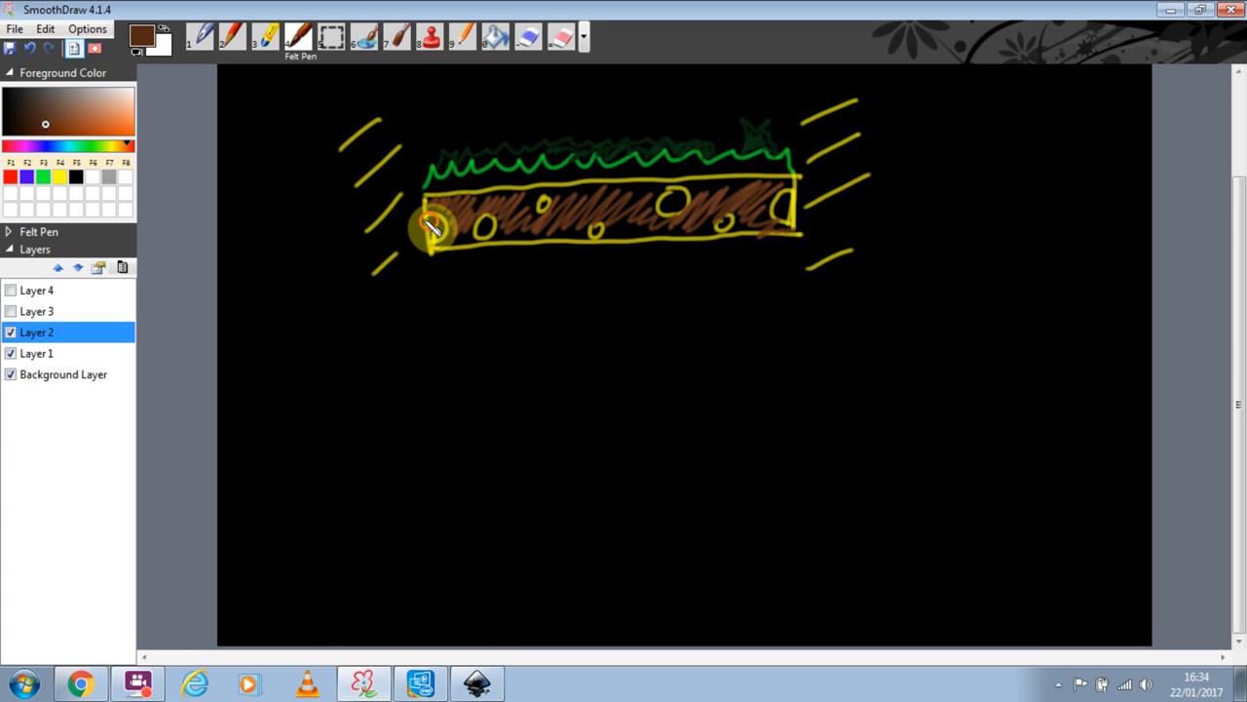
mouse_move(437, 241)
left_mouse_down()
mouse_move(489, 223)
mouse_move(485, 238)
mouse_move(540, 198)
mouse_move(542, 218)
mouse_move(606, 241)
mouse_move(680, 200)
mouse_move(674, 220)
mouse_move(733, 238)
mouse_move(785, 200)
mouse_move(791, 234)
left_mouse_up()
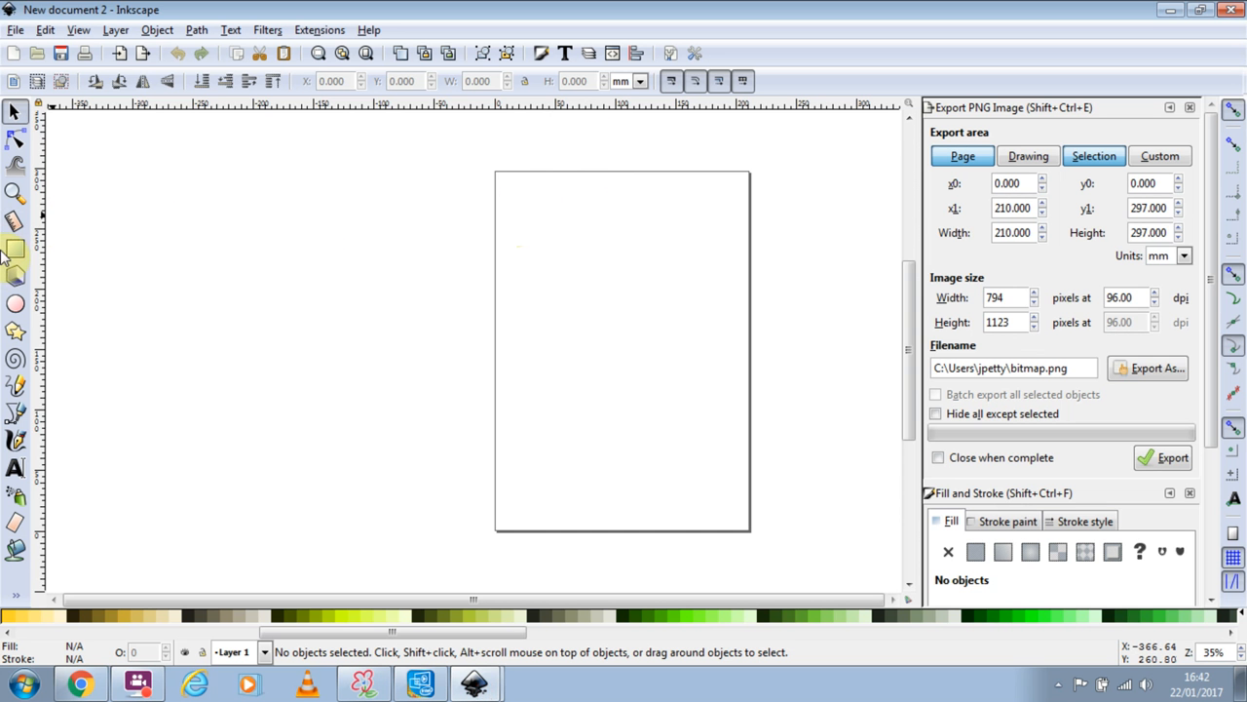
In Inkscape, draw a brown-filled rectangle about 284 mm wide and 54 mm high across the page.
left_click(27, 244)
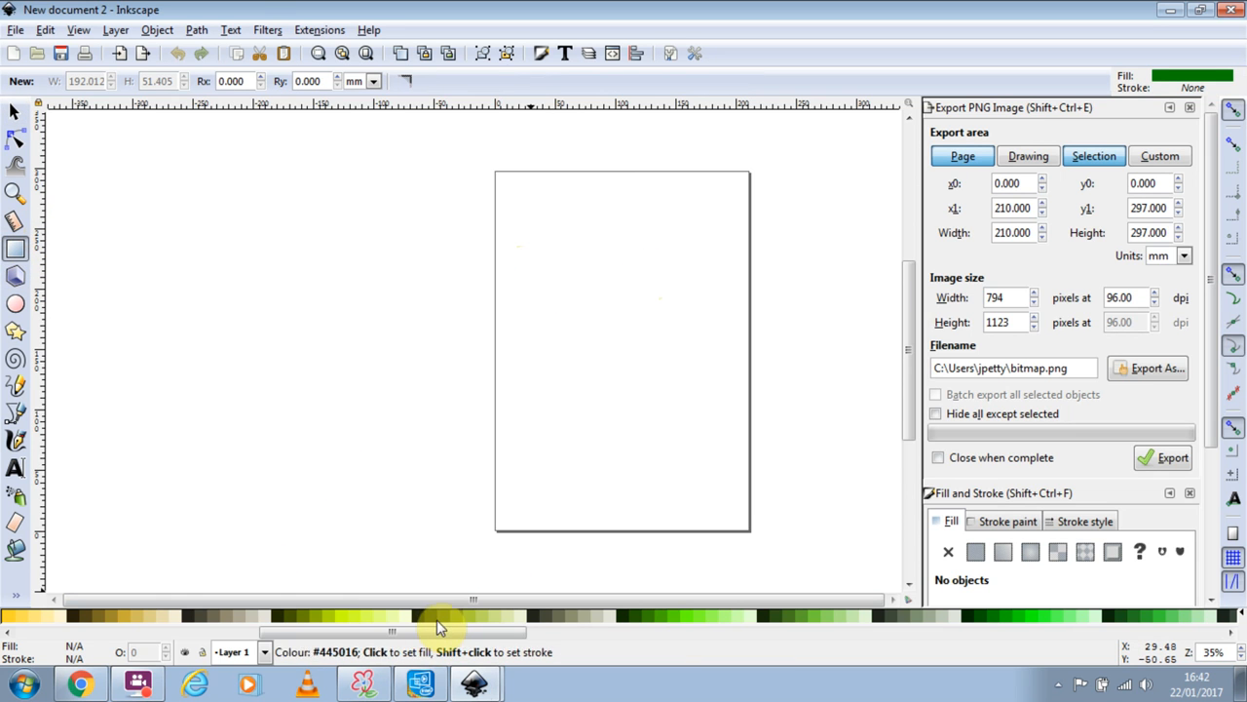
left_click_drag(435, 632, 222, 655)
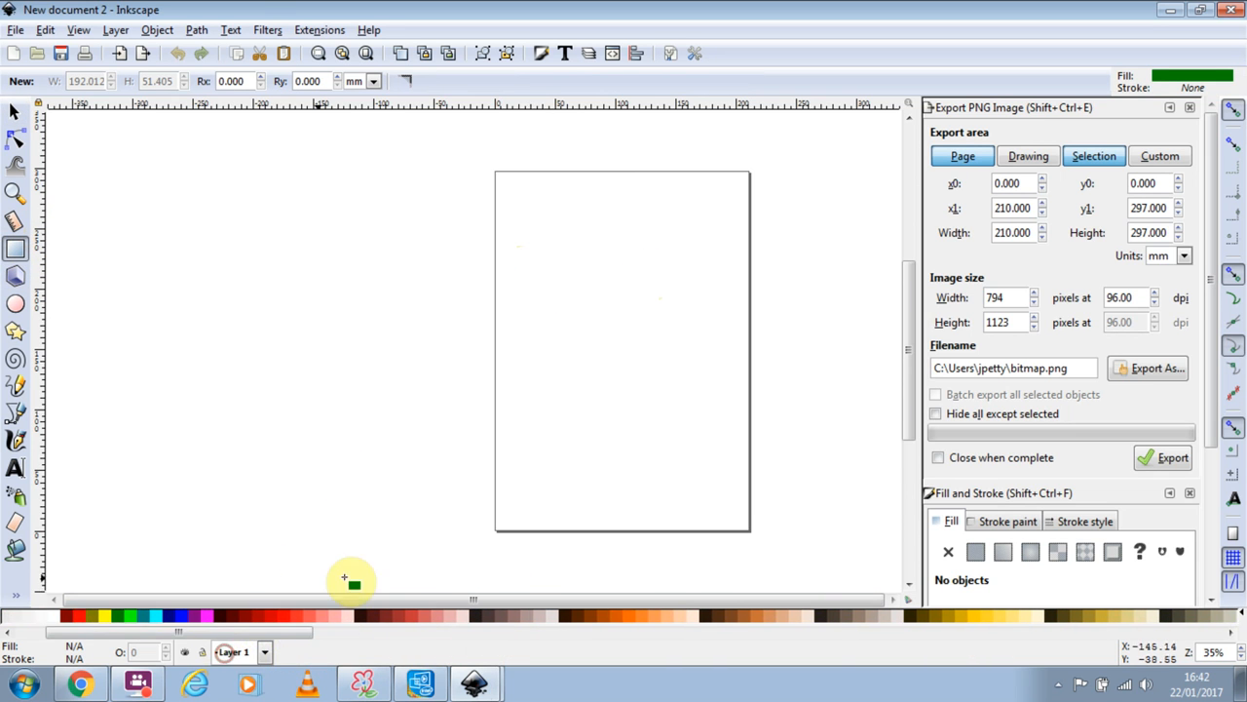
left_click(592, 624)
left_click_drag(526, 332, 870, 396)
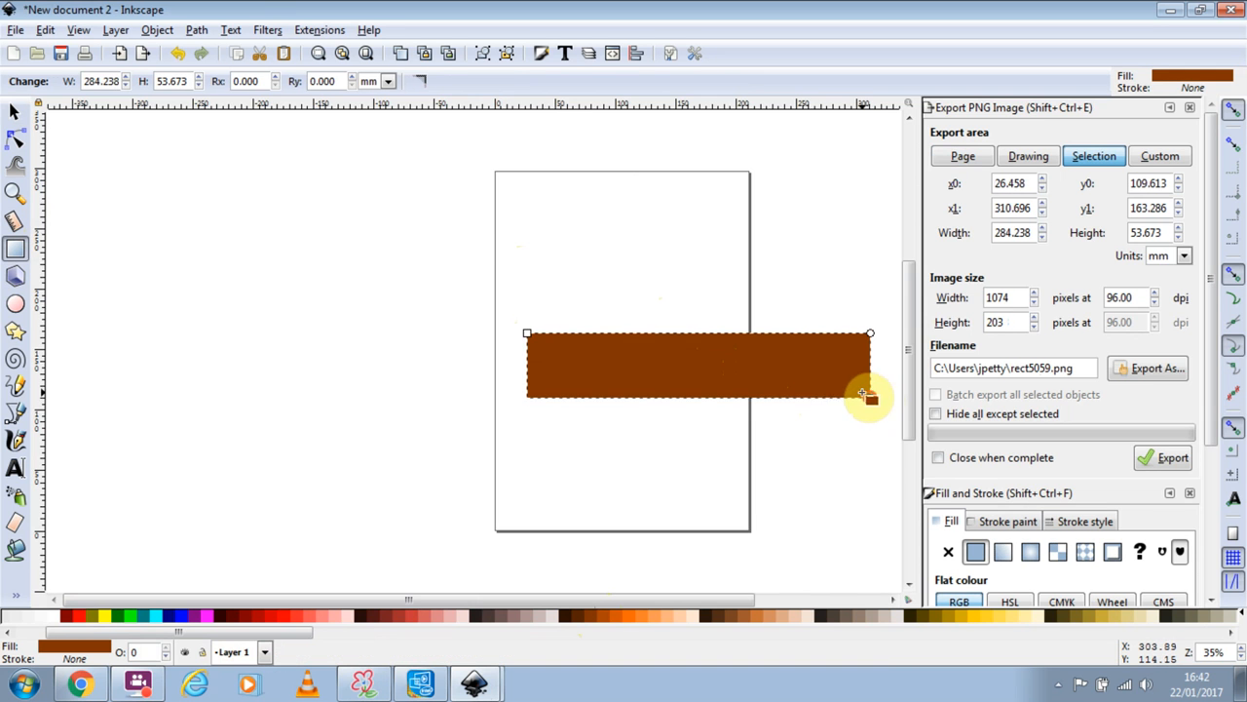
Move the brown rectangle left of the page and enlarge it to about 565 mm wide and 101 mm high.
left_click(17, 113)
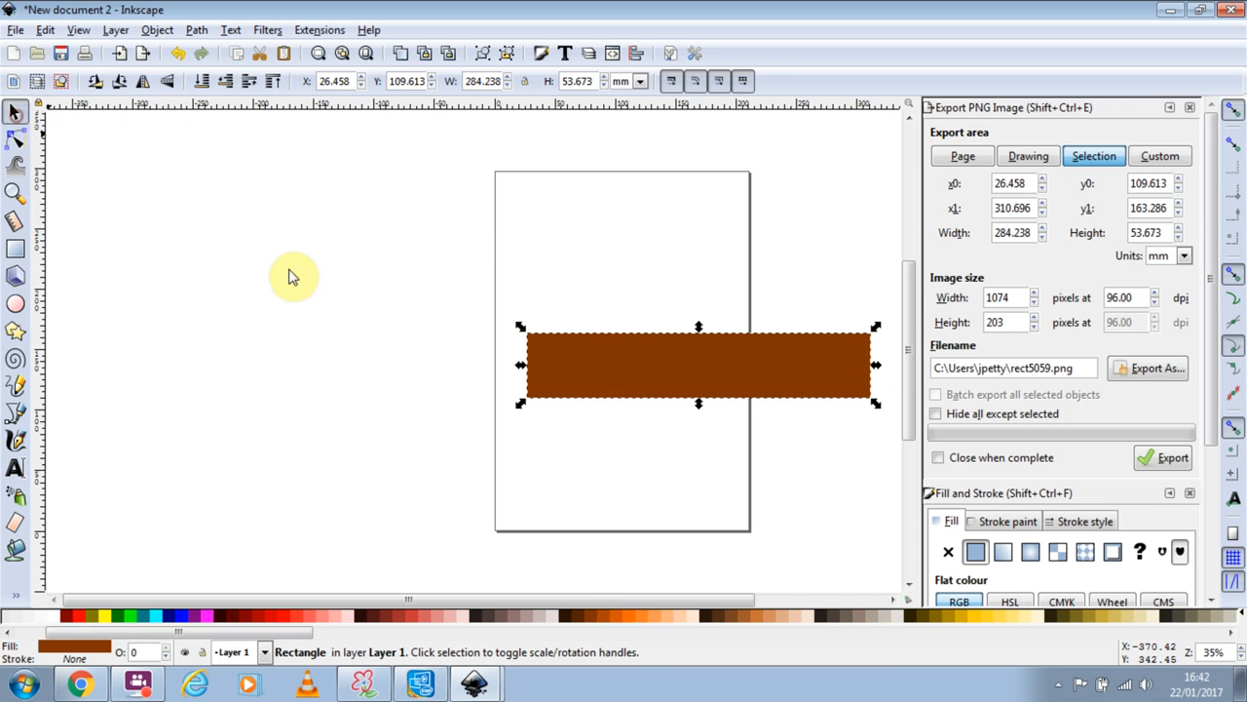
left_click_drag(670, 388, 278, 379)
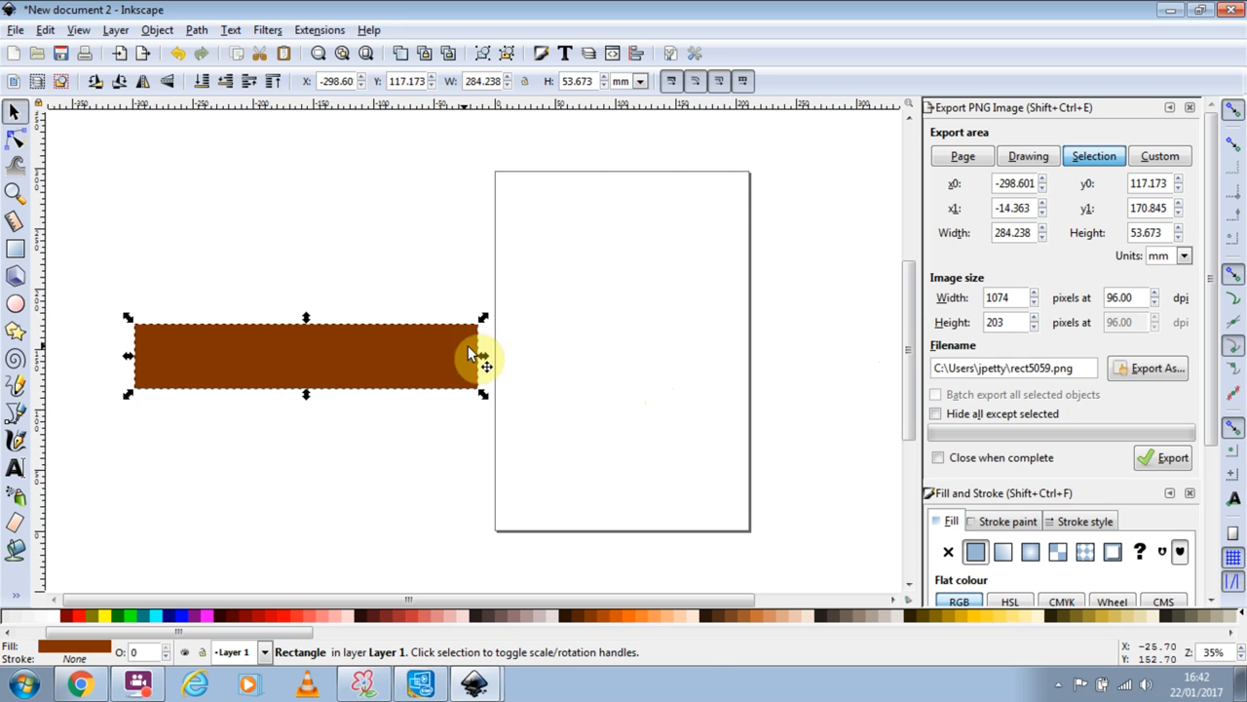
left_click_drag(481, 395, 825, 450)
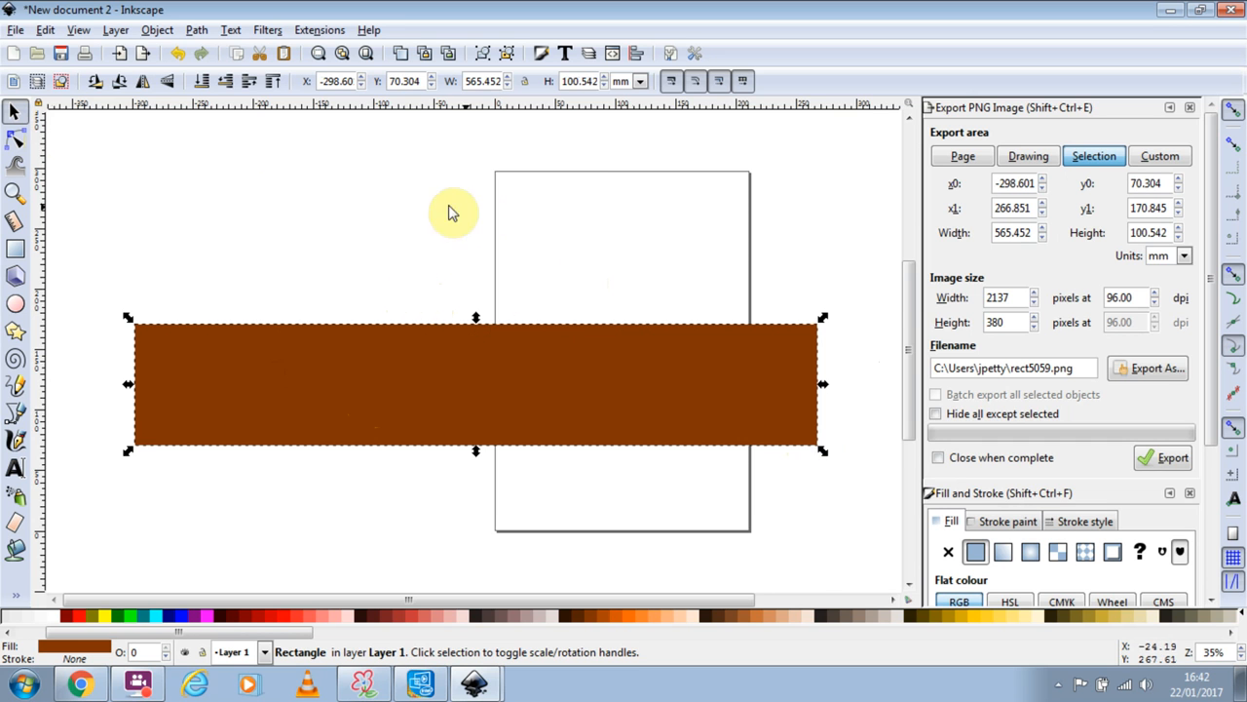
Paste a copy of the brown rectangle, align it directly on top of the original's upper edge, and fill it dark green.
key("ctrl+v")
left_click_drag(504, 304, 470, 261)
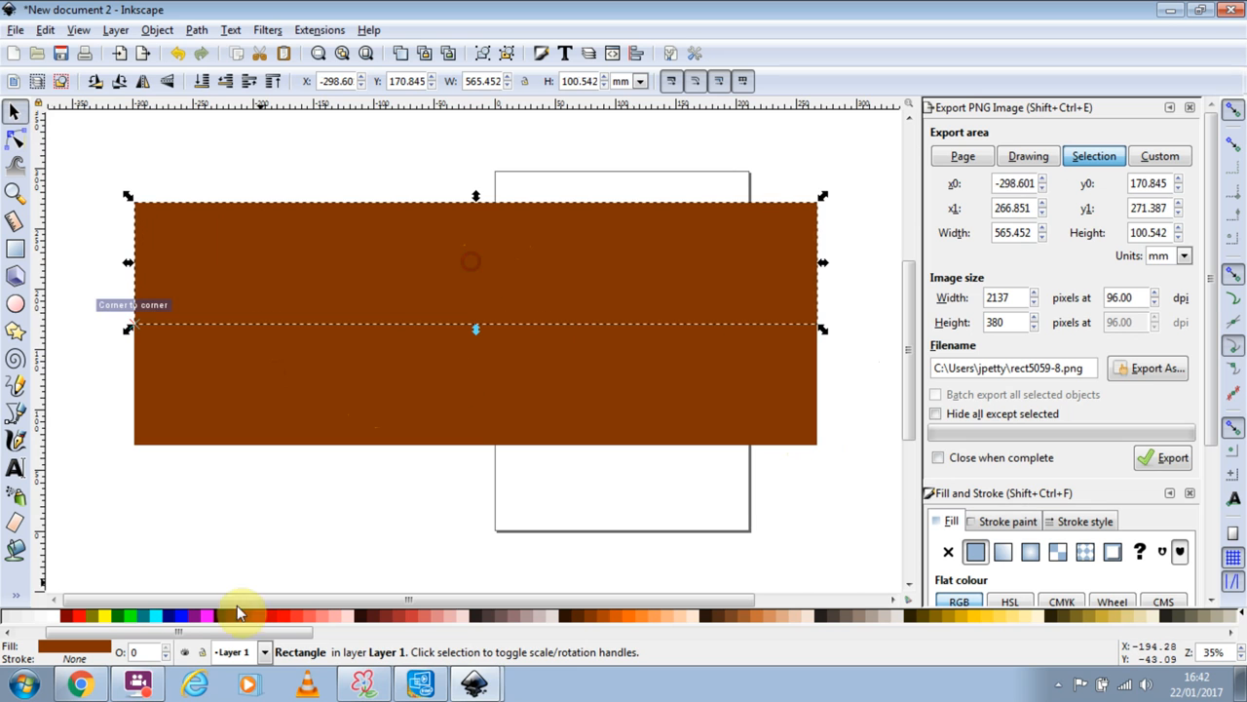
left_click(134, 619)
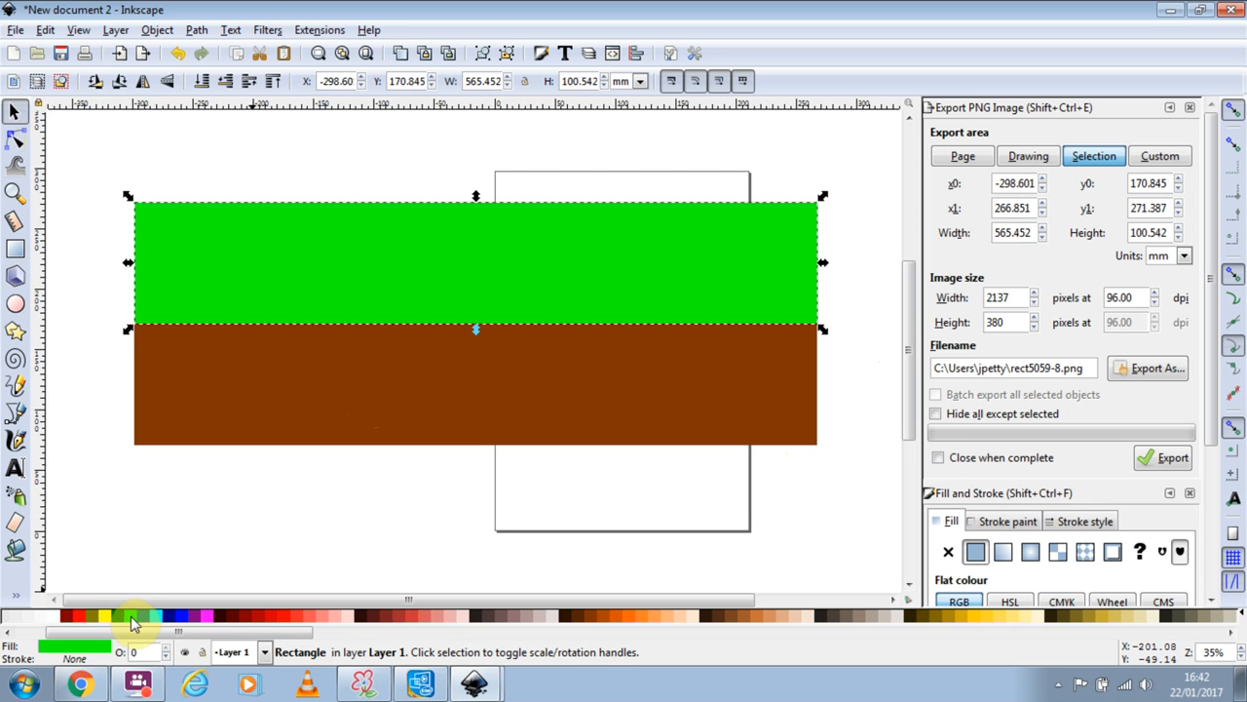
left_click(117, 616)
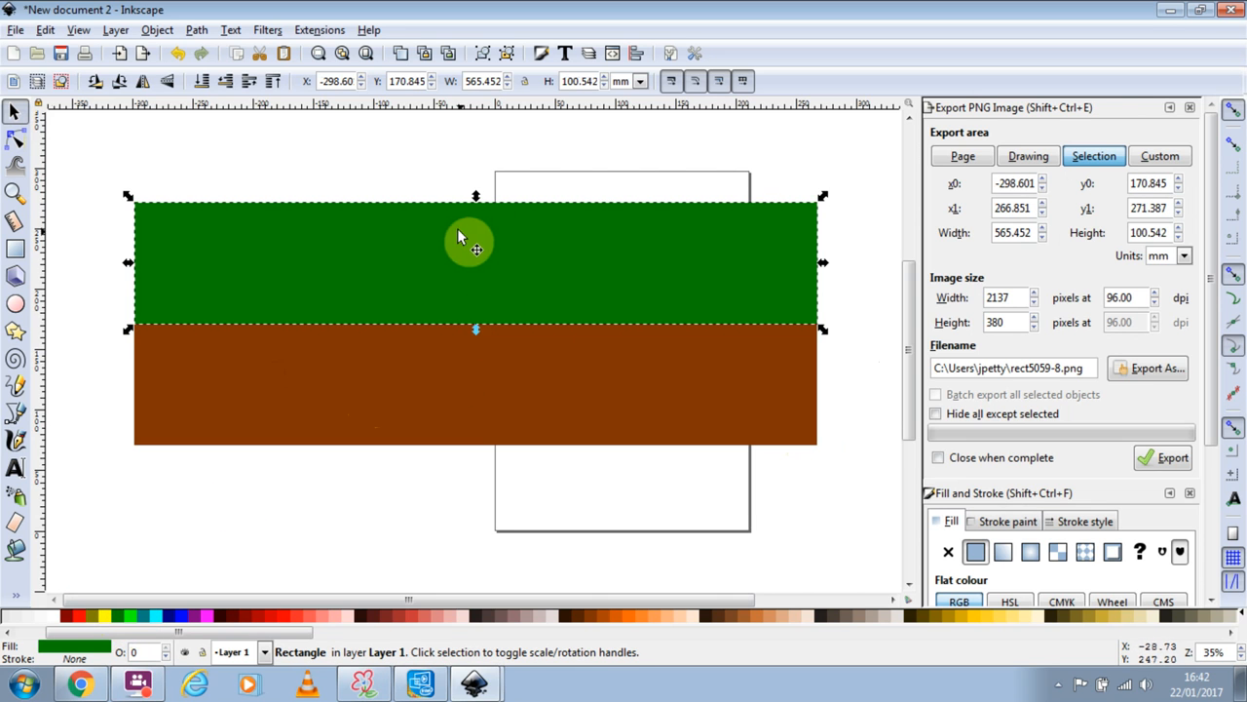
Reduce the green rectangle's height to about 54 mm and move it down to overlap the upper part of the brown rectangle.
left_click_drag(455, 263, 454, 311)
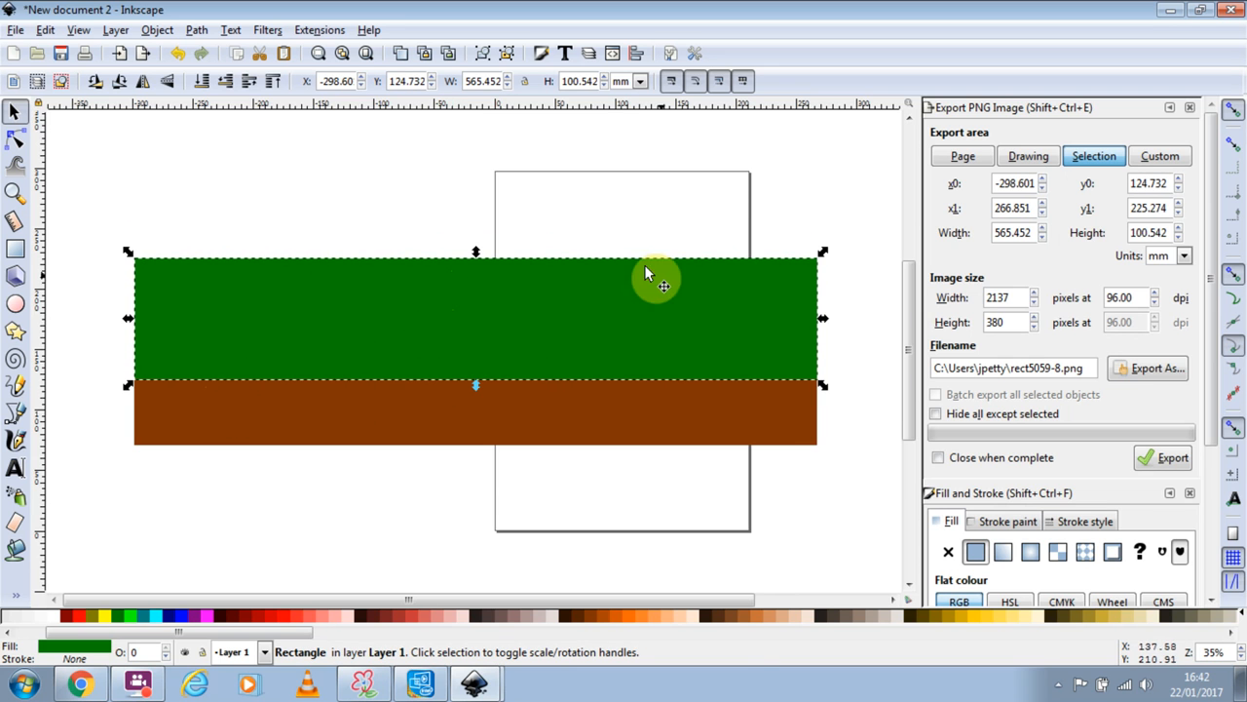
left_click_drag(544, 305, 545, 309)
left_click_drag(478, 383, 484, 331)
left_click_drag(516, 289, 512, 320)
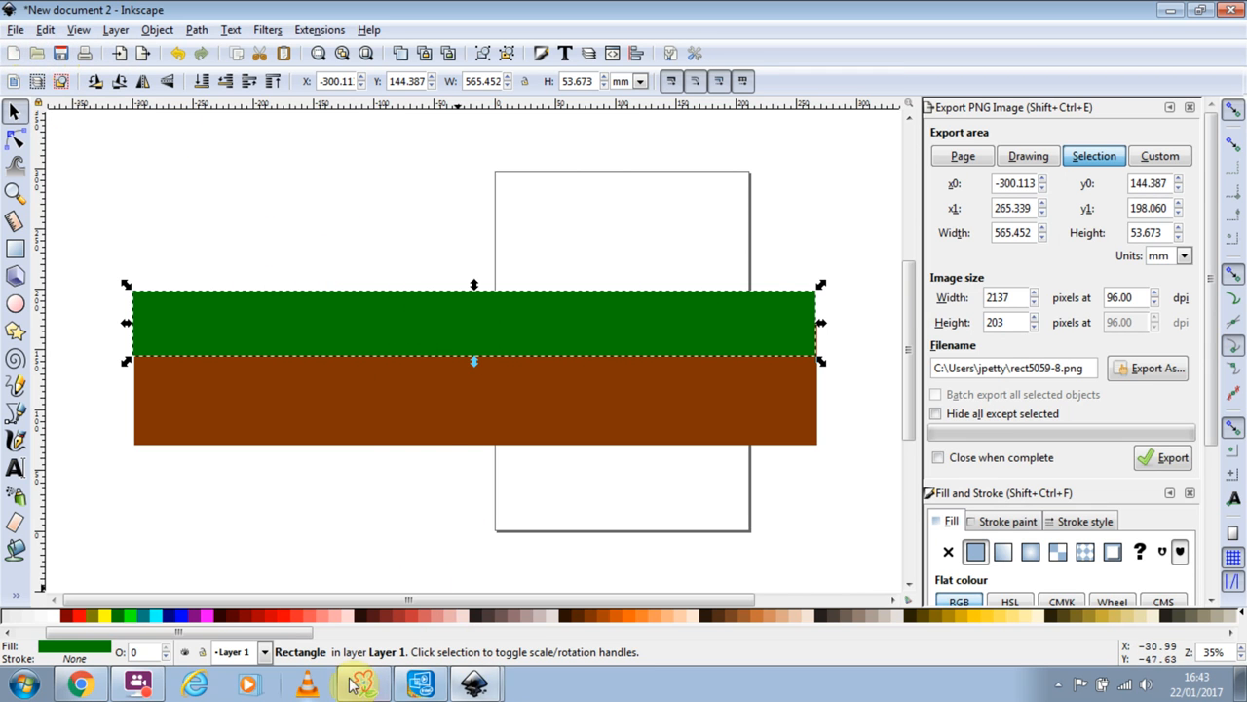
left_click(140, 684)
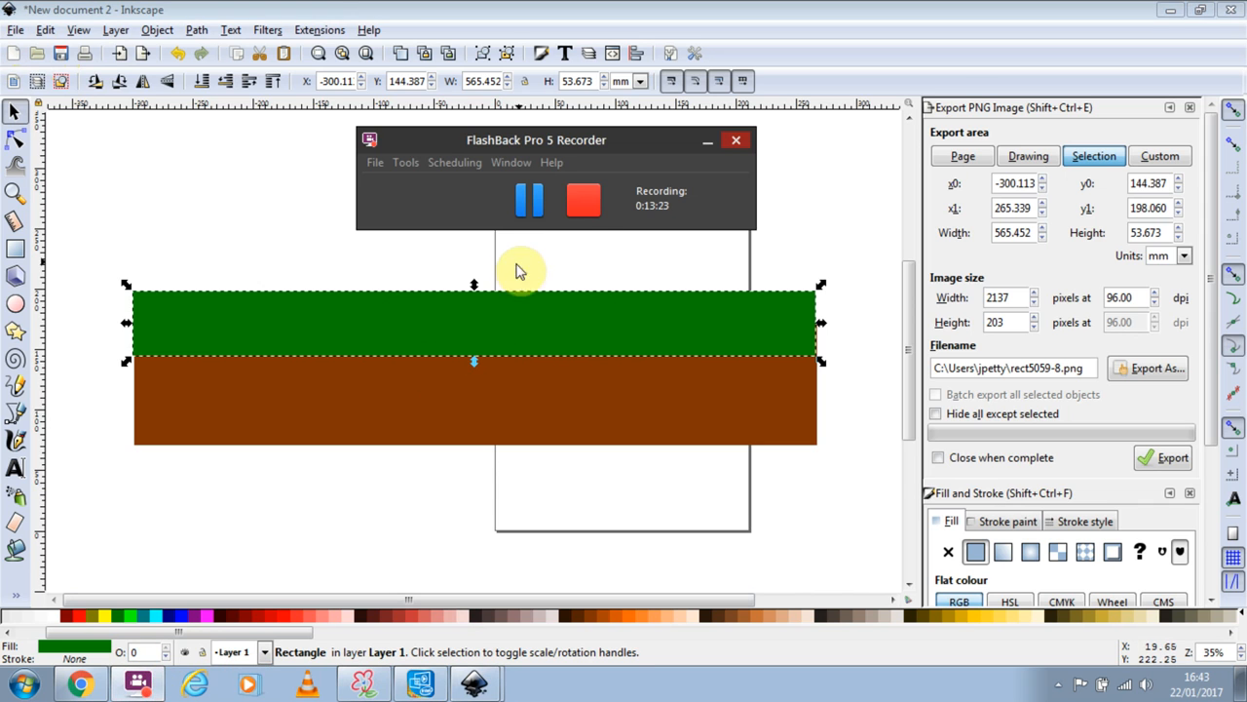